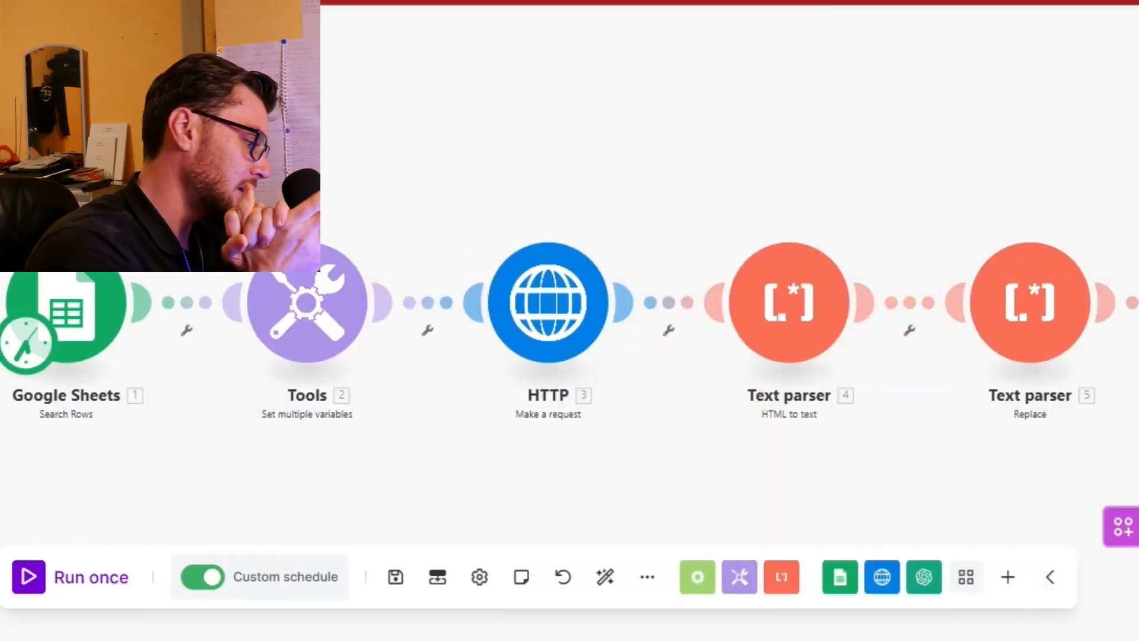
- Examine the Set multiple variables module's items, including the mapping options for the Prénom variable's value
scroll(62, 303, up, 2)
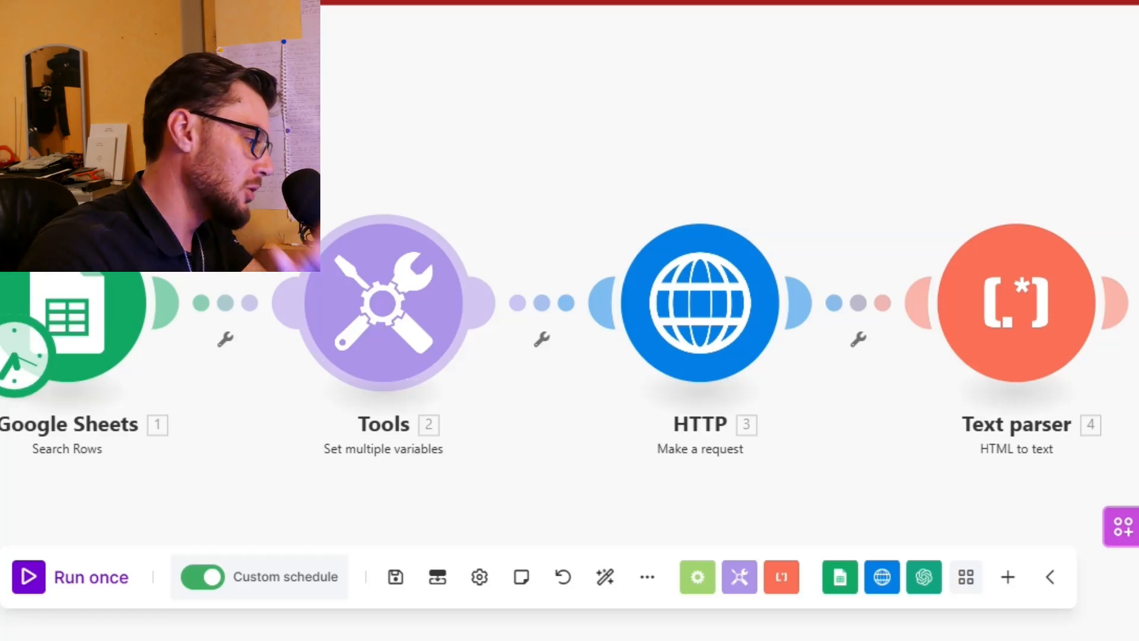
click(383, 304)
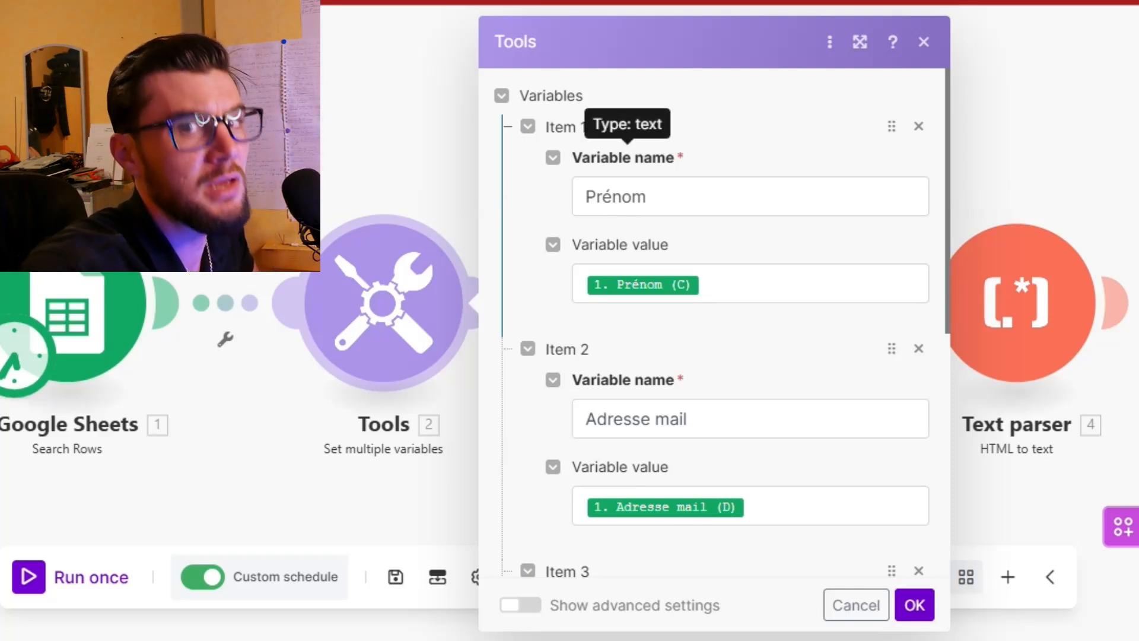
click(712, 284)
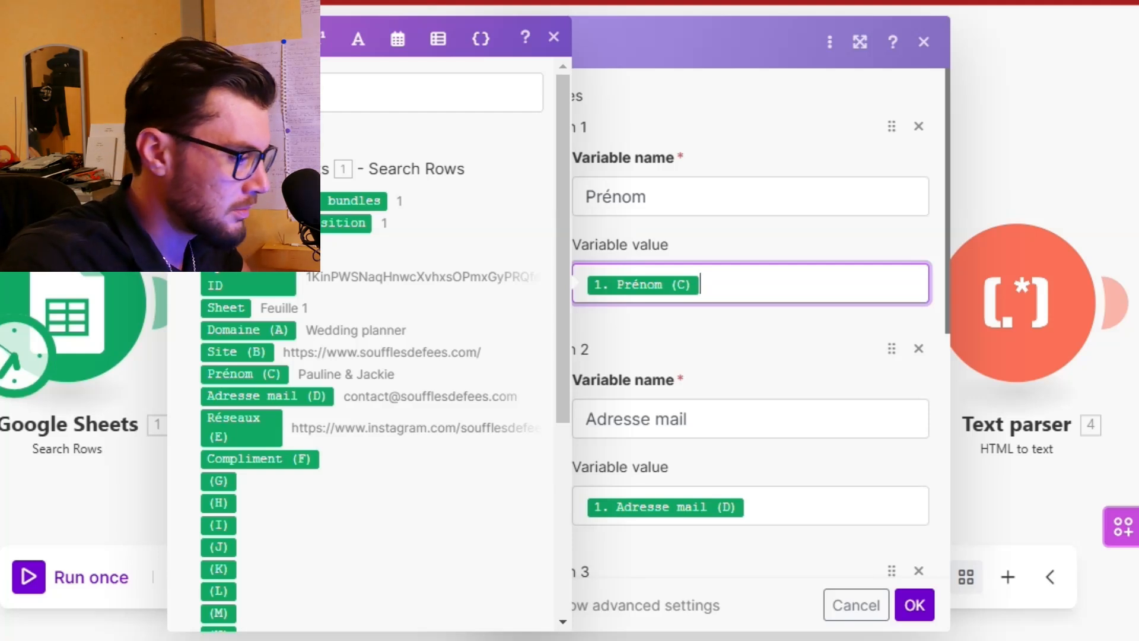
key(Escape)
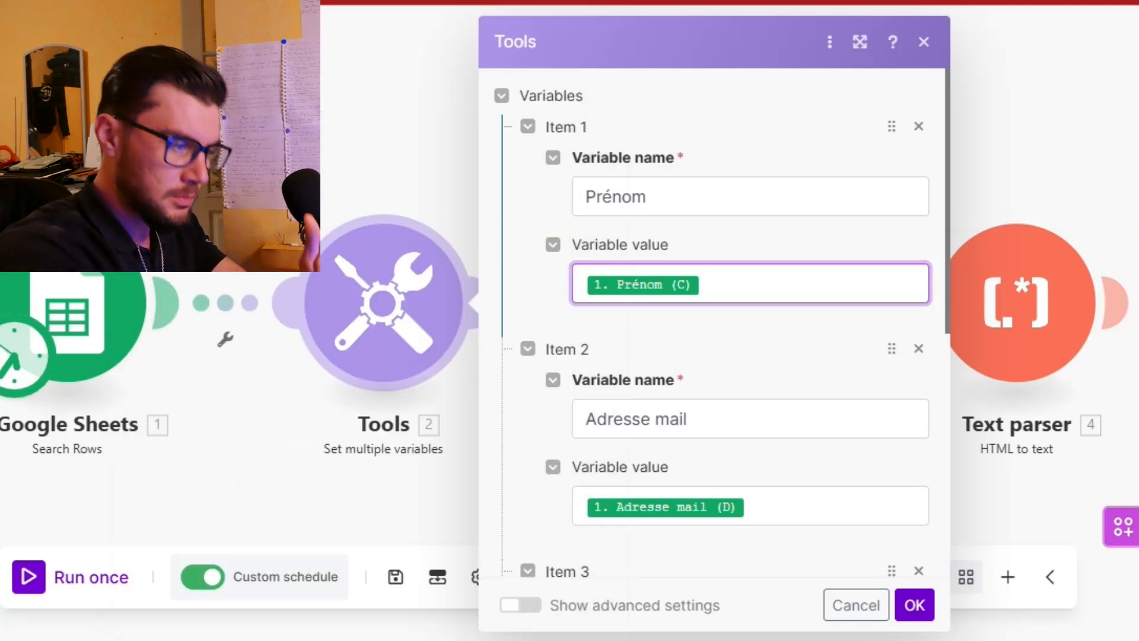
key(Escape)
scroll(712, 320, down, 5)
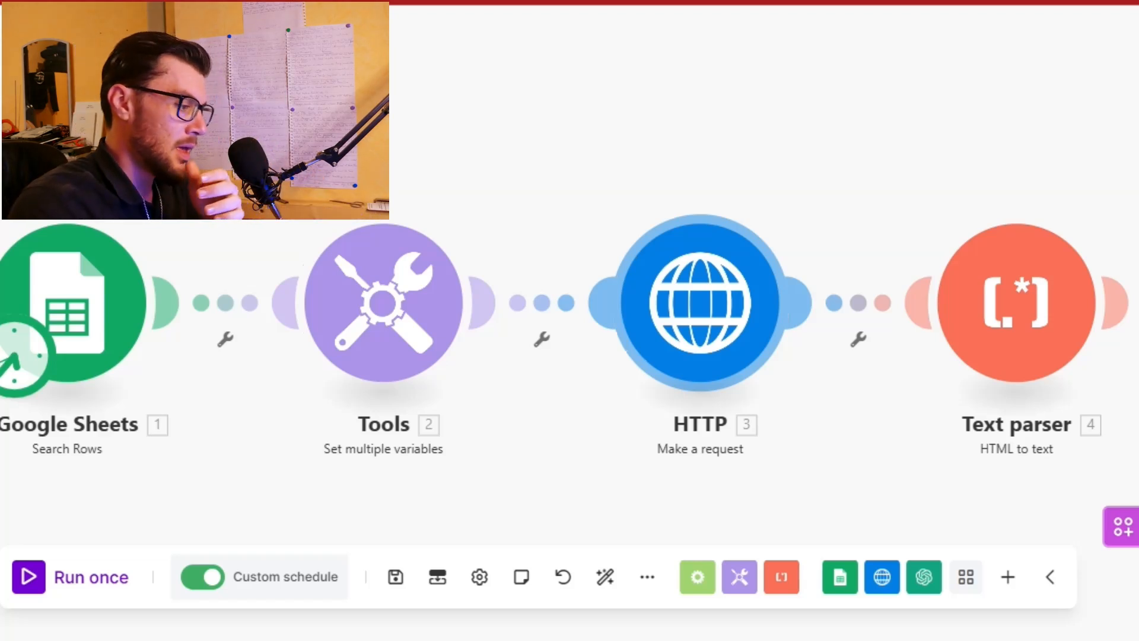
- Review the HTTP Make a request module's URL, method, headers and the request content that passes the Site variable
click(700, 303)
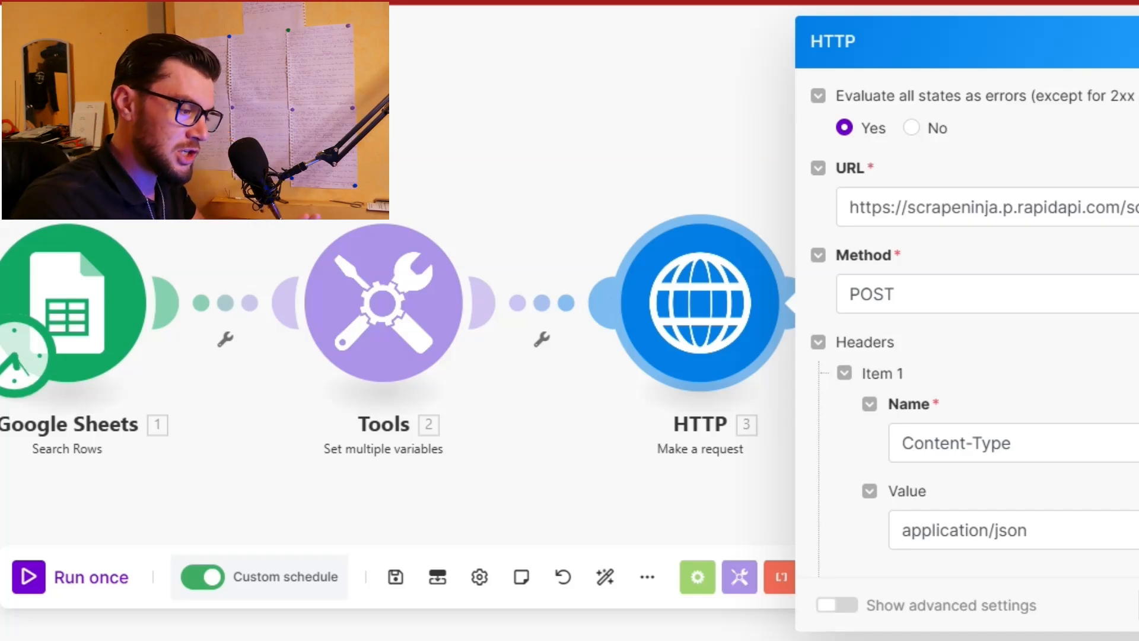
scroll(967, 356, down, 8)
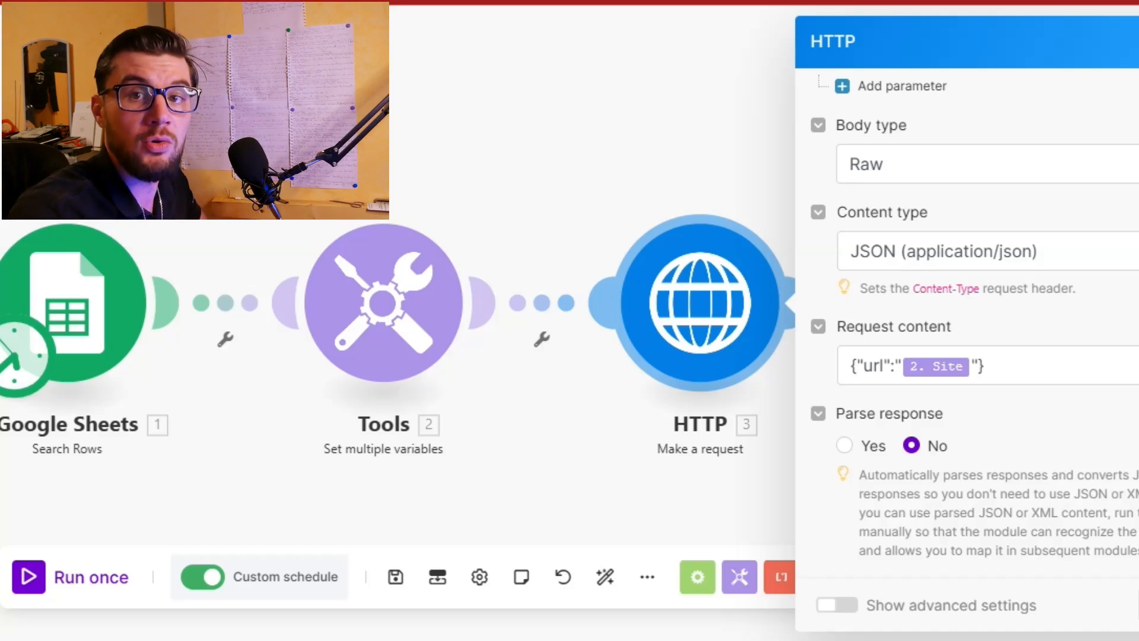
click(988, 365)
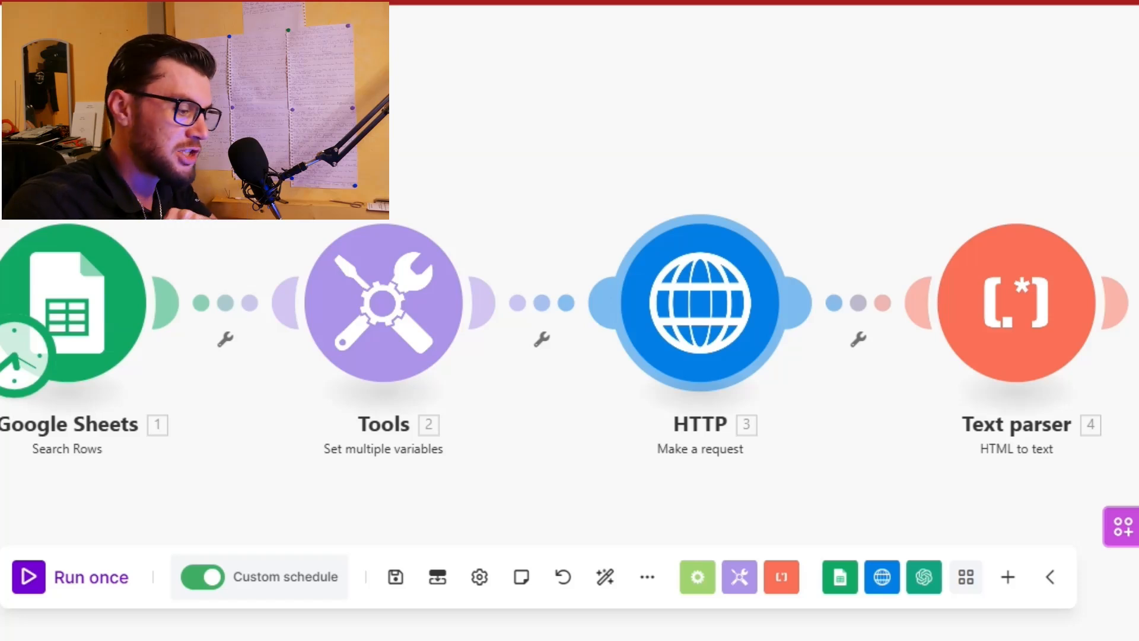
key(ctrl+a)
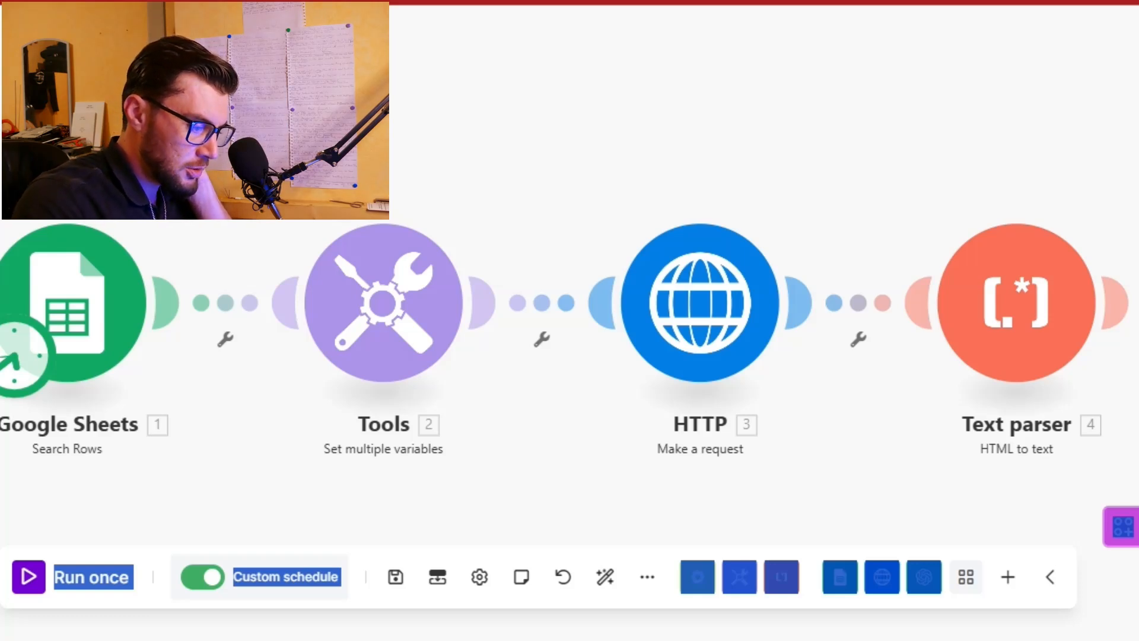
- Examine the Text parser Replace module's pattern and new value, and browse the mappable items, math functions and text functions
drag(831, 487, 537, 505)
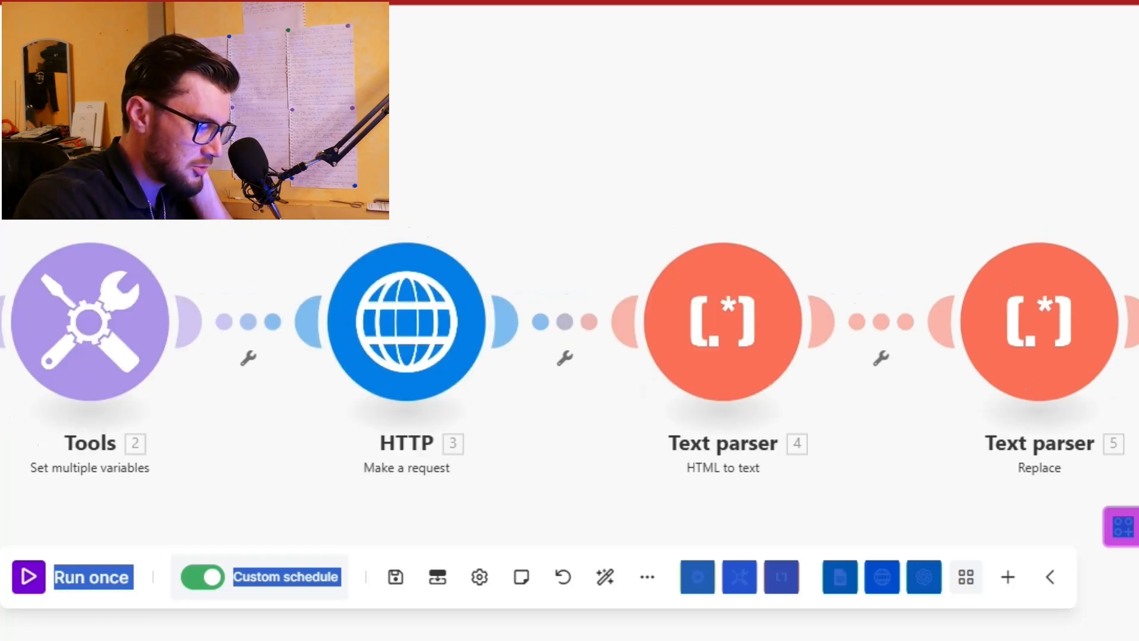
drag(712, 492, 645, 451)
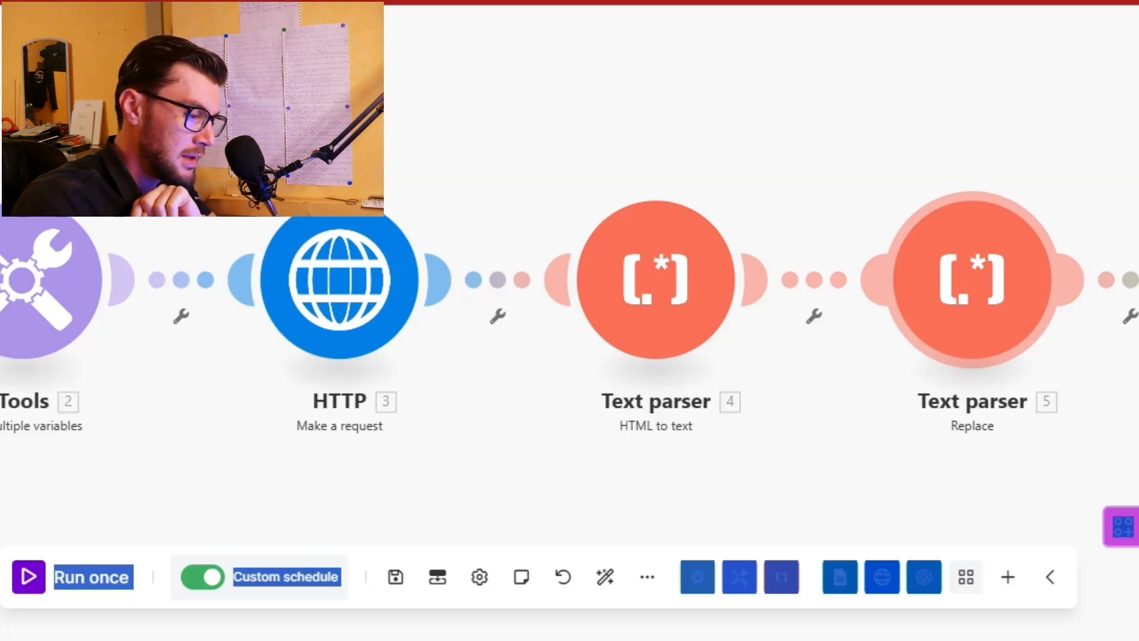
click(972, 279)
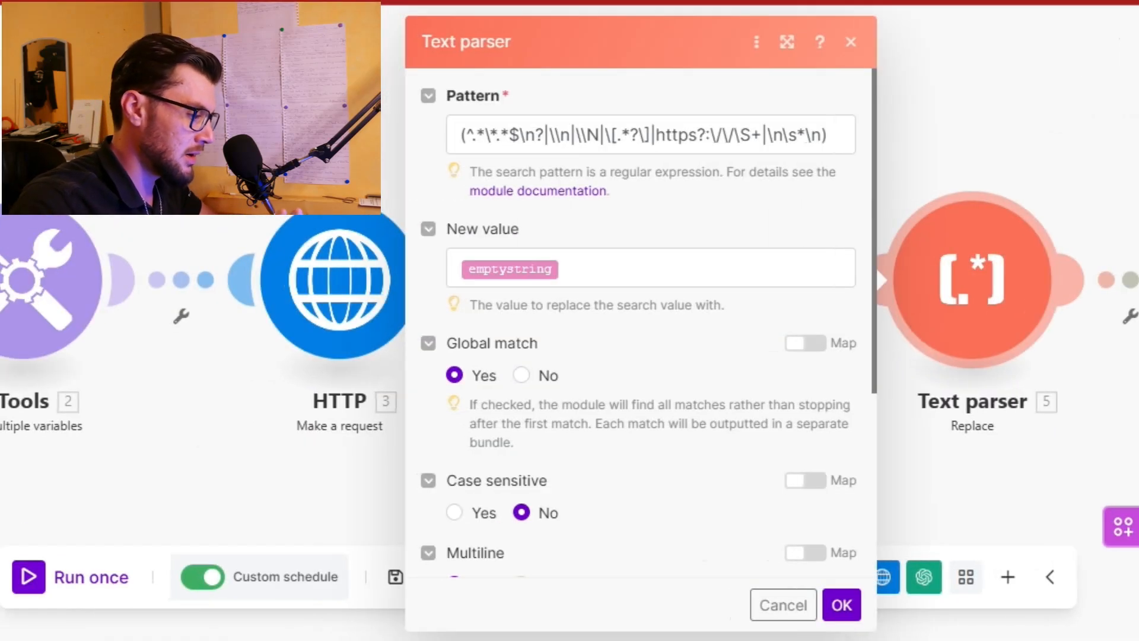
click(683, 411)
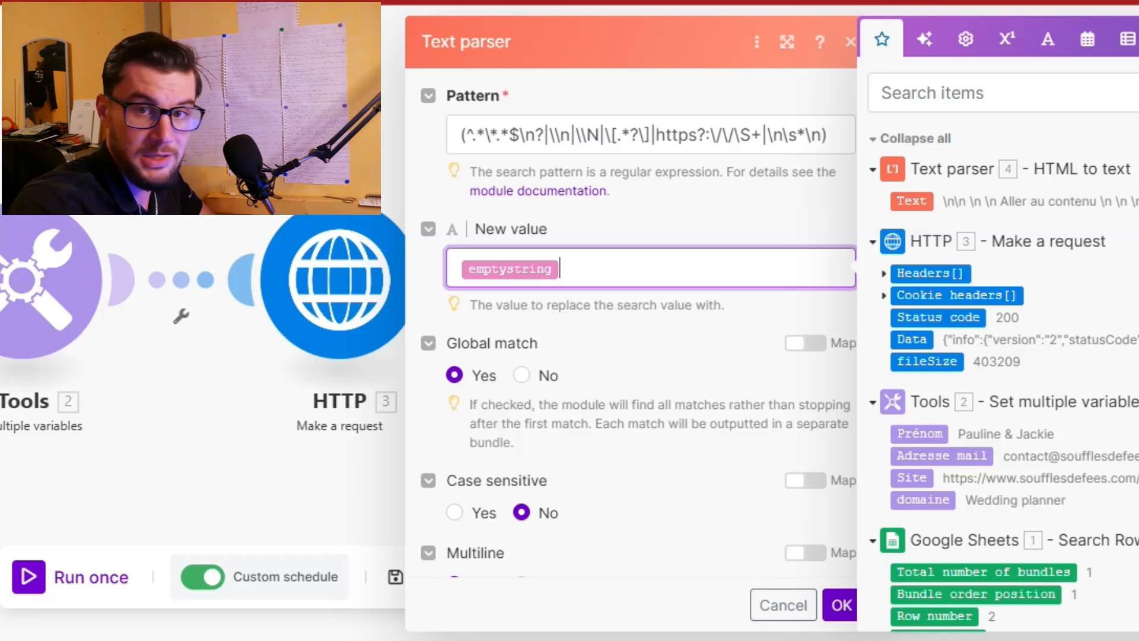
scroll(1003, 356, down, 5)
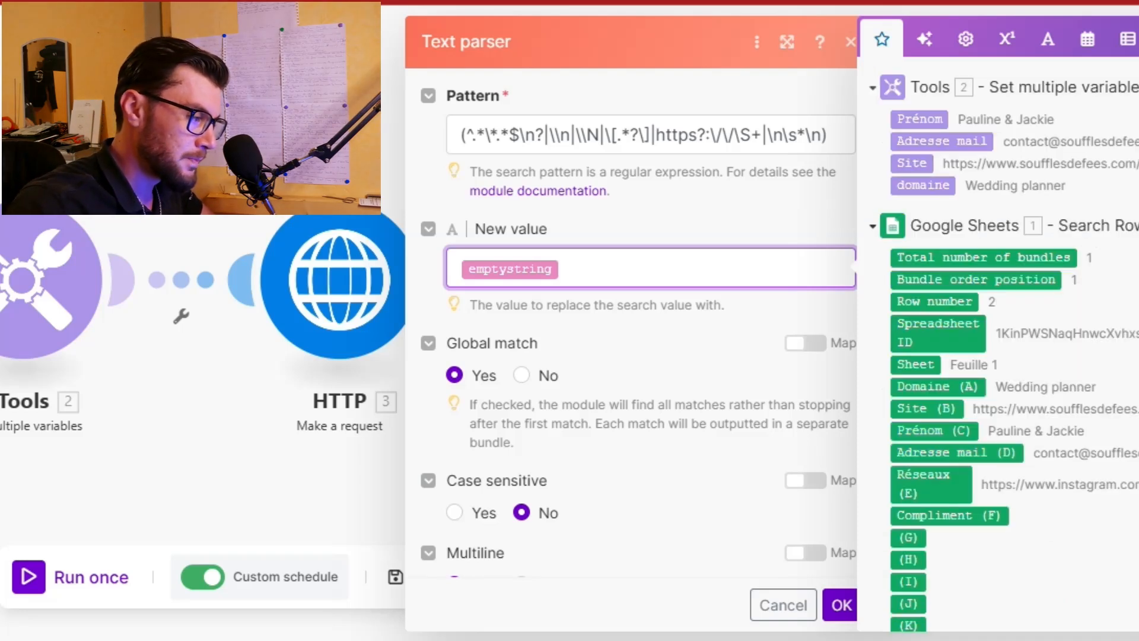
click(1007, 39)
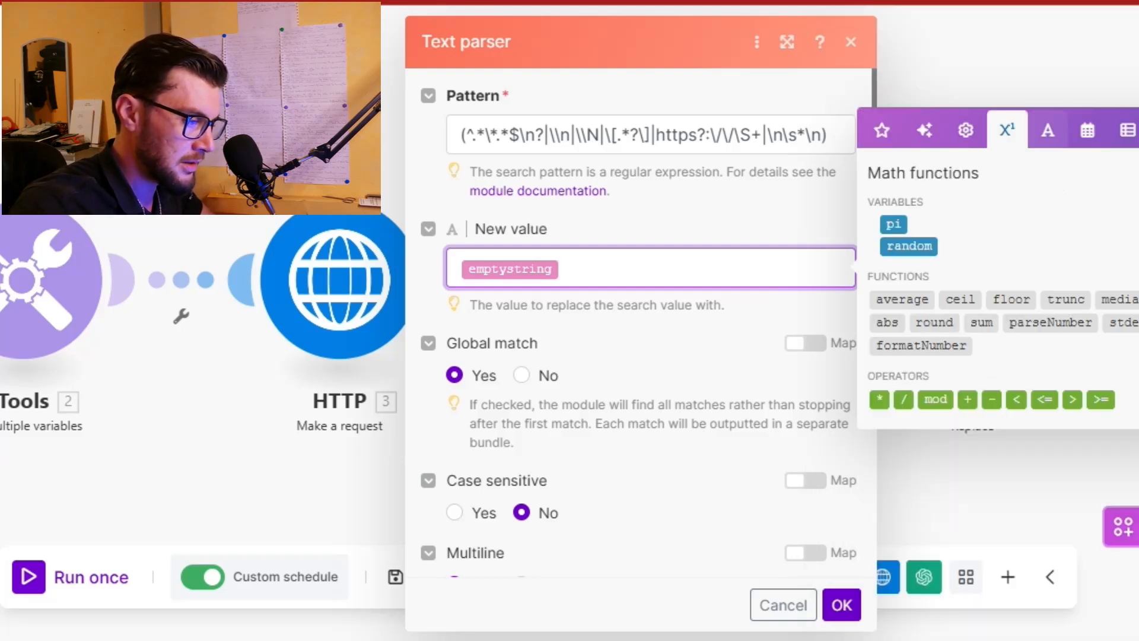
click(1048, 130)
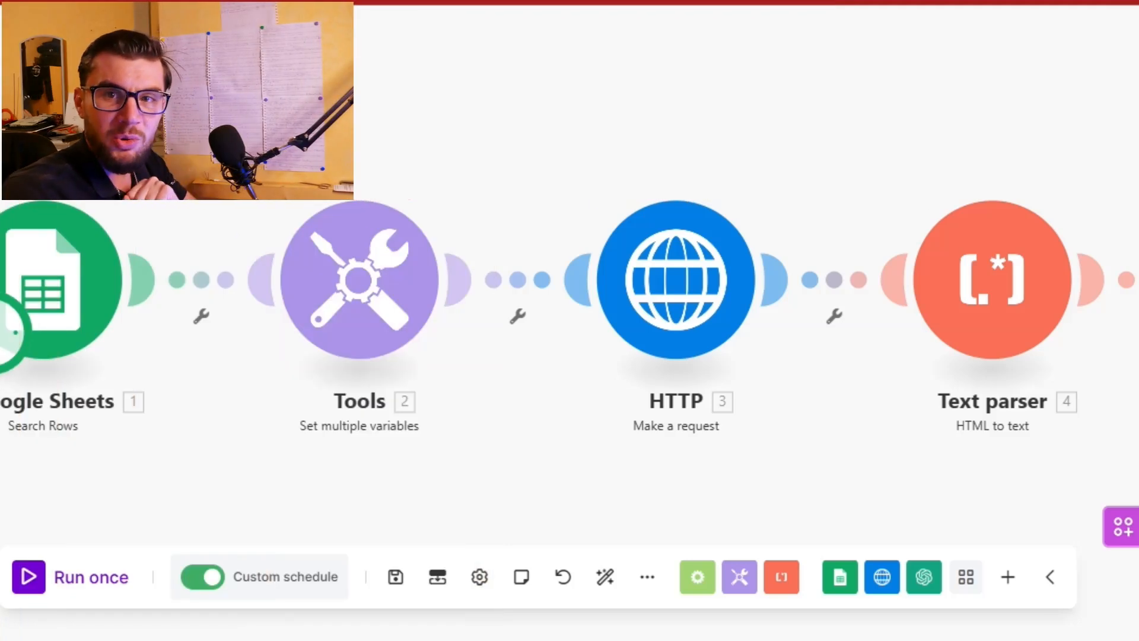
- Open the settings of the Compliment créateur OpenAI module that follows the Text parser Replace module
drag(676, 469, 514, 492)
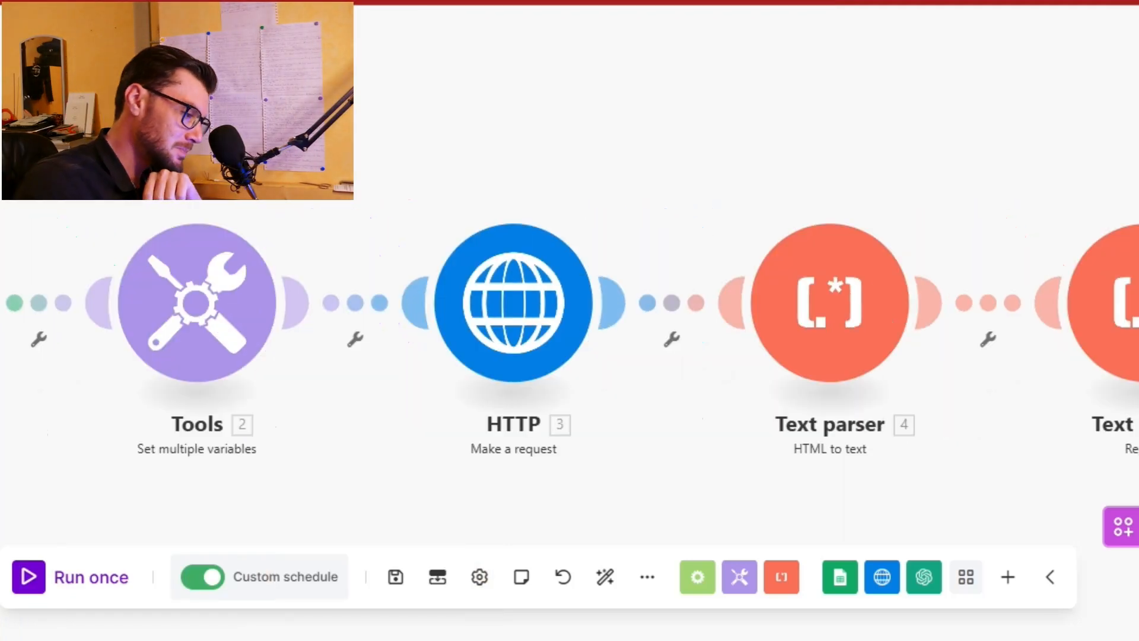
drag(1003, 475, 134, 458)
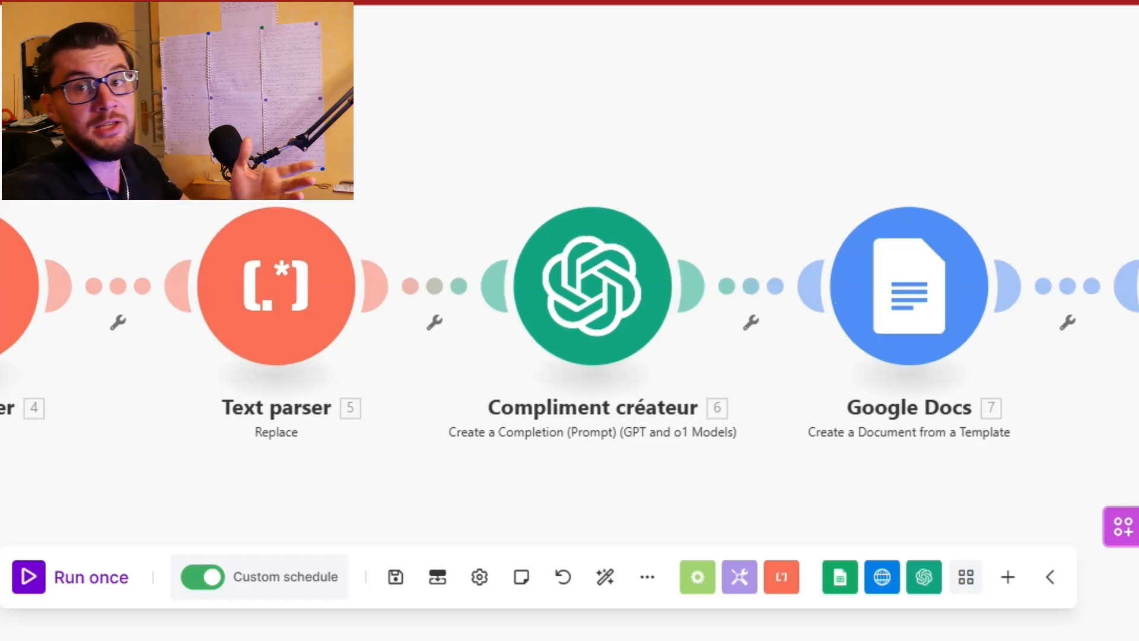
click(593, 286)
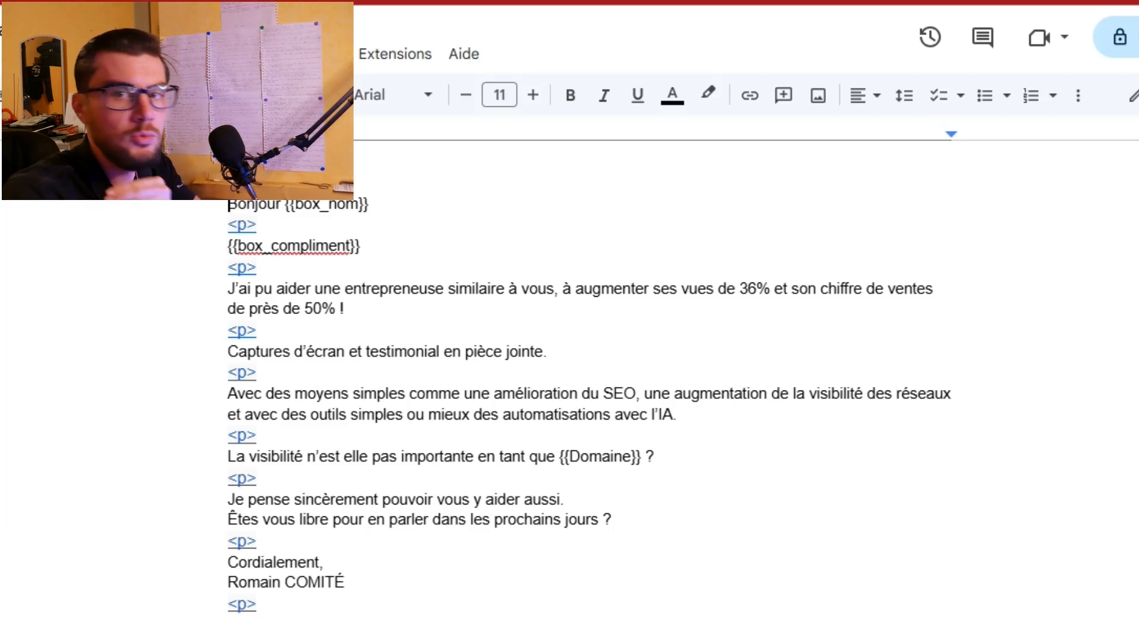
- Switch to the Google Docs email template and highlight the {{box_nom}} and {{box_compliment}} placeholders
drag(295, 205, 281, 206)
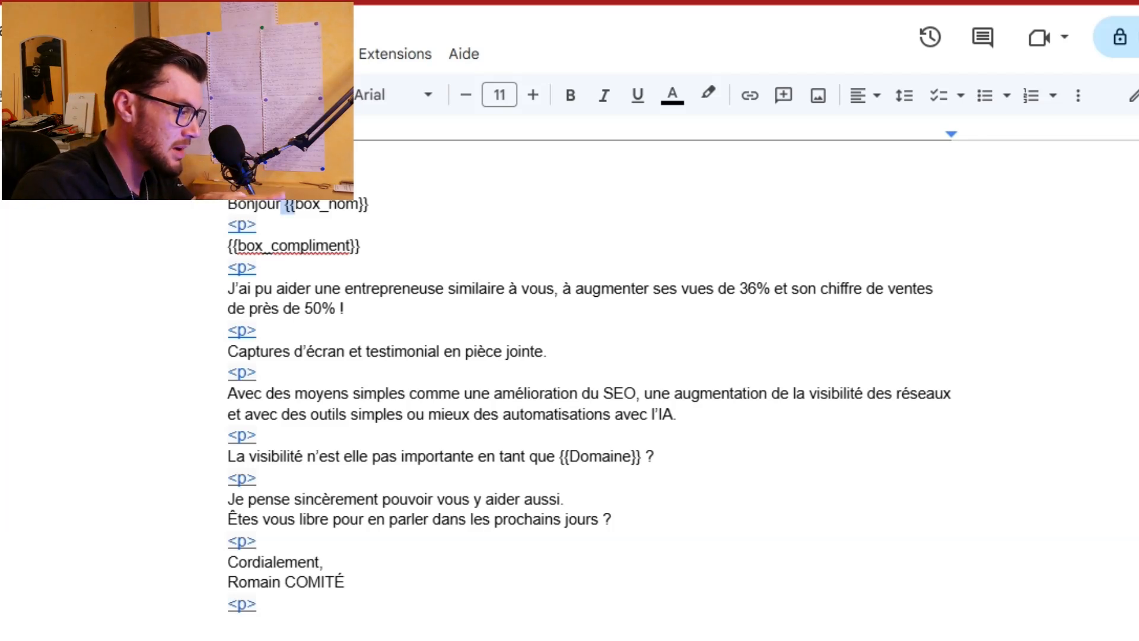
click(370, 204)
drag(258, 225, 285, 205)
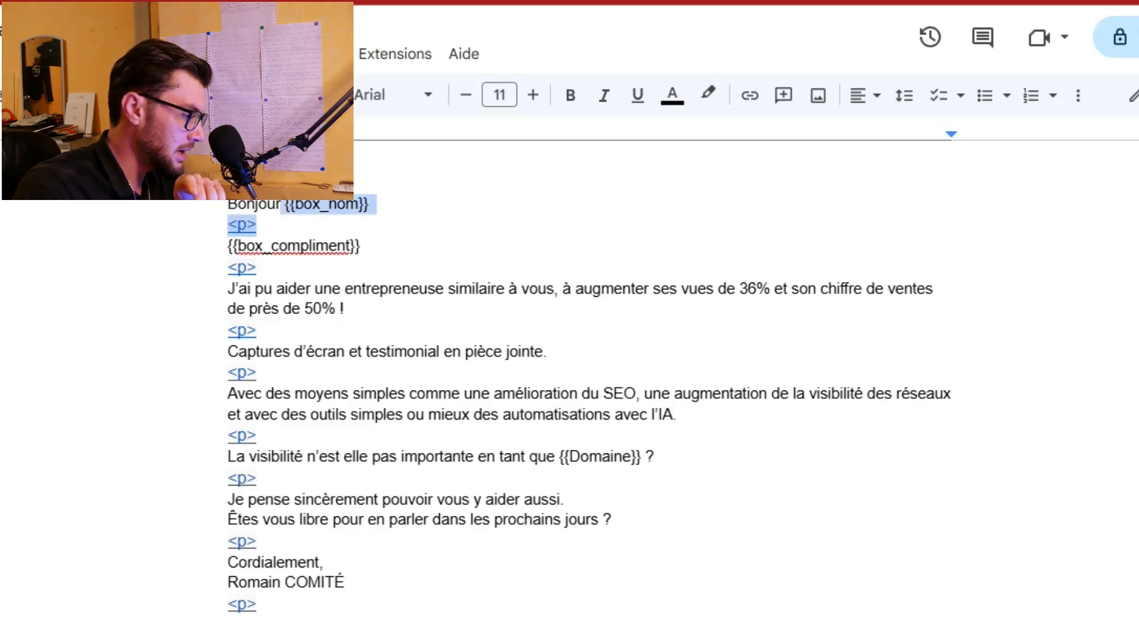
click(370, 204)
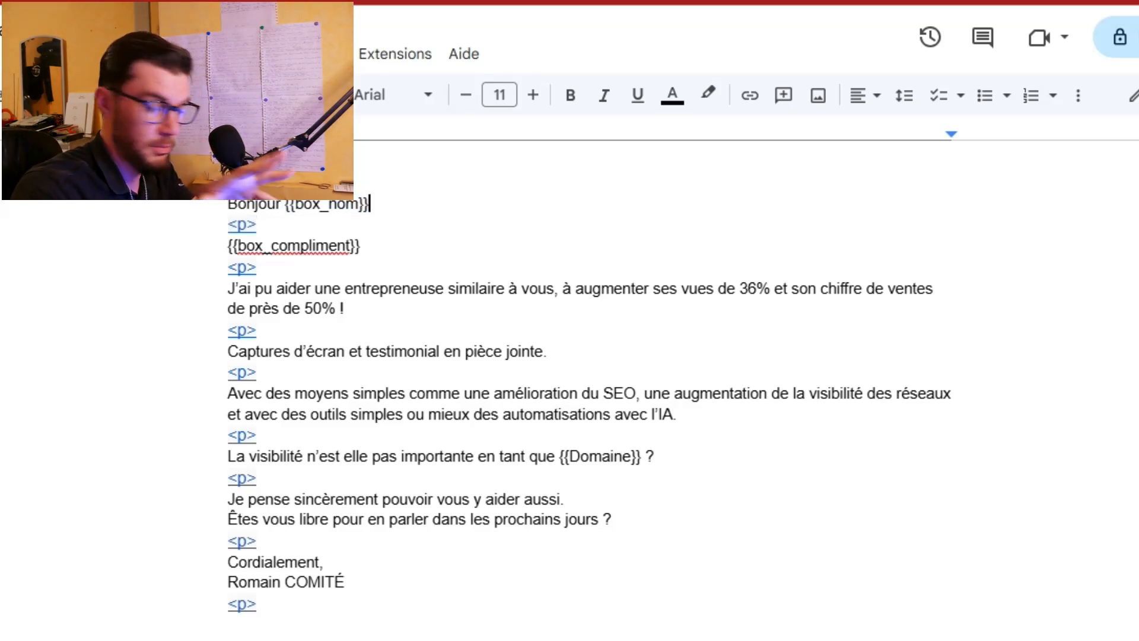
drag(228, 246, 368, 247)
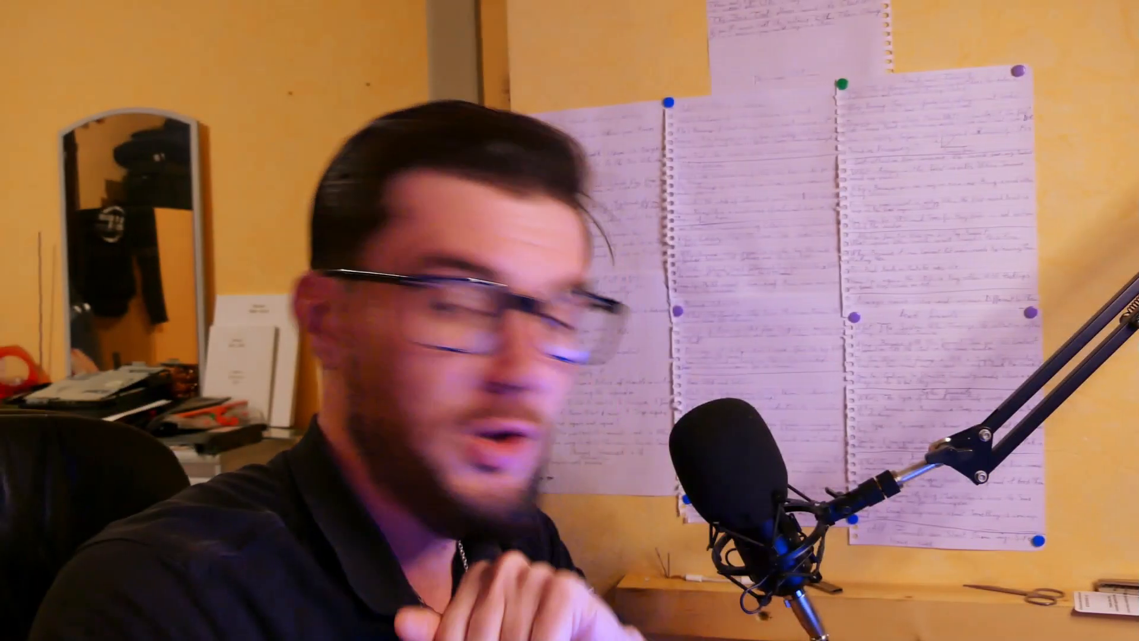
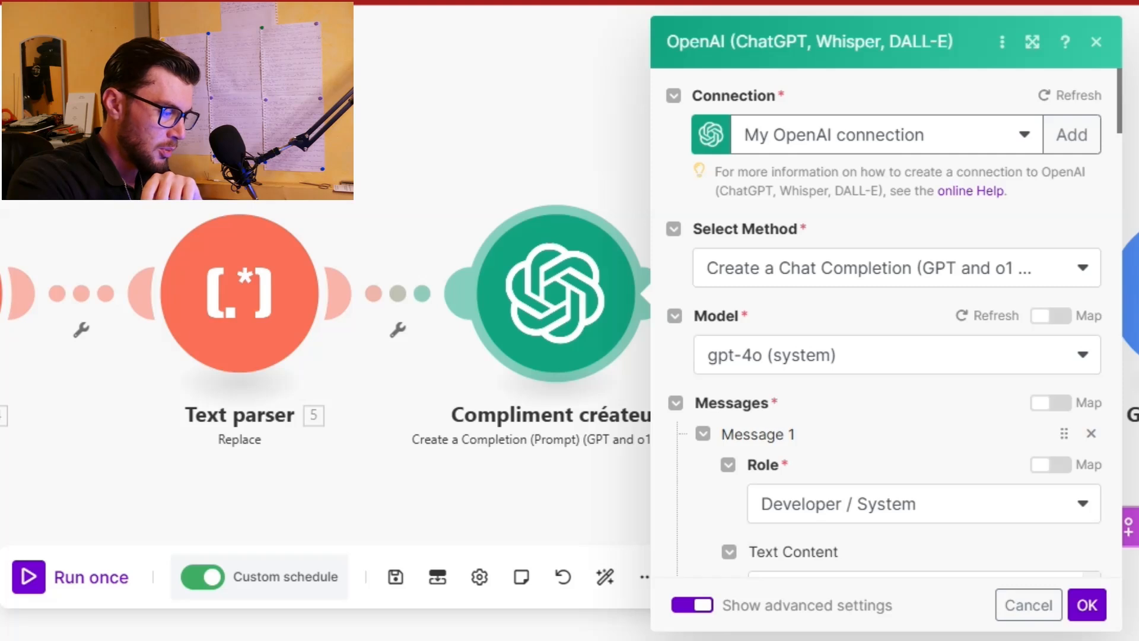
- Review the Compliment créateur module's method, model, and the text content of its Developer / System and User messages
scroll(884, 326, down, 2)
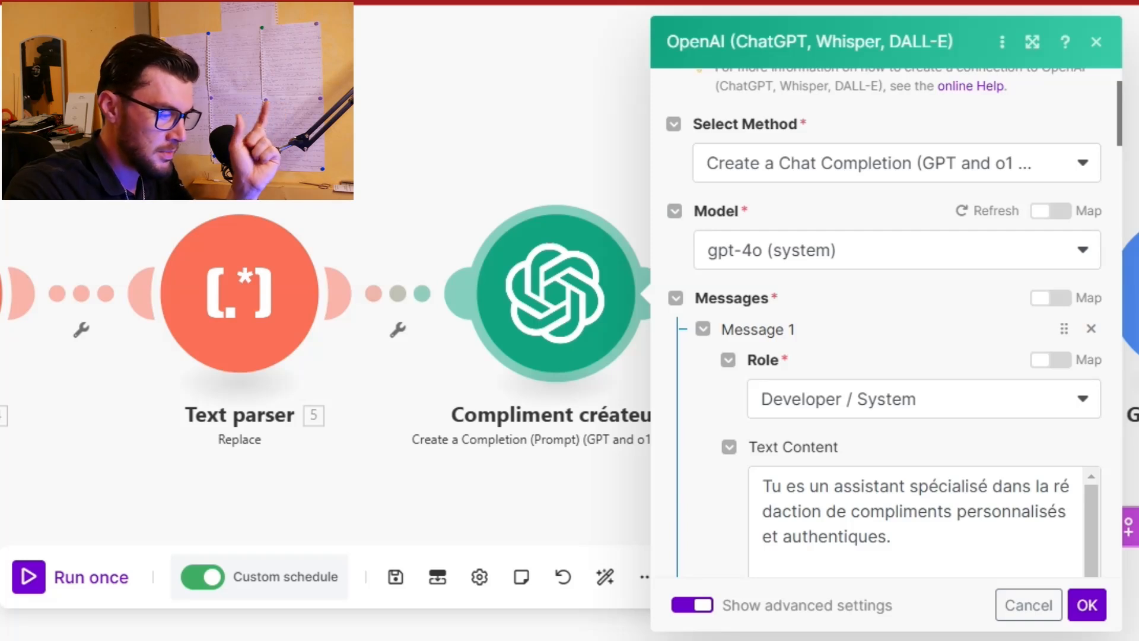
scroll(894, 319, down, 1)
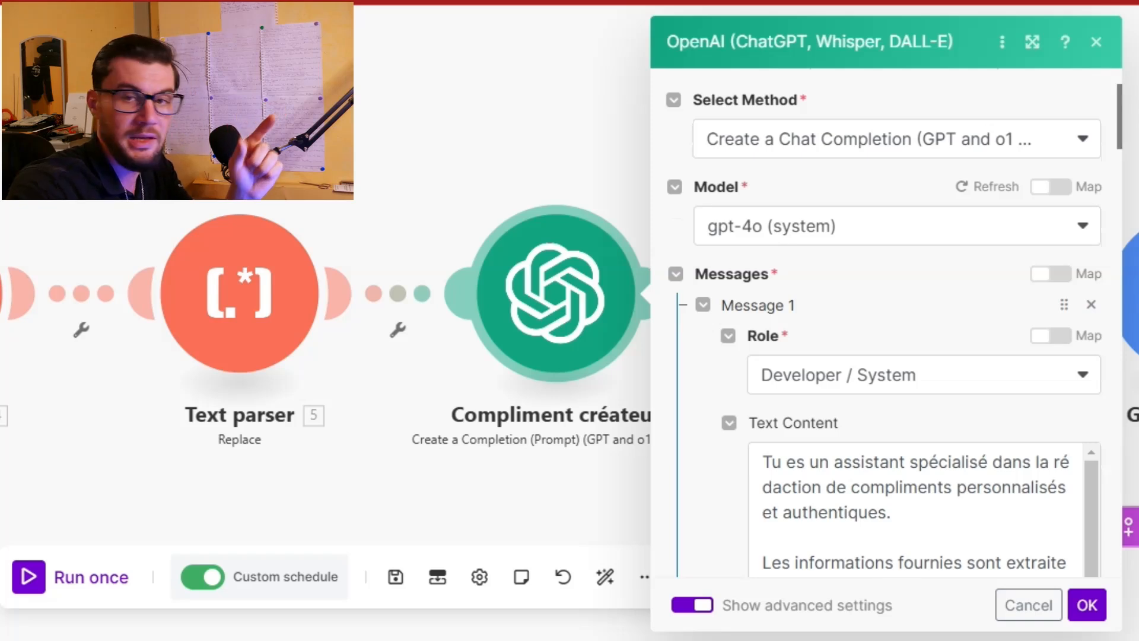
scroll(887, 321, down, 6)
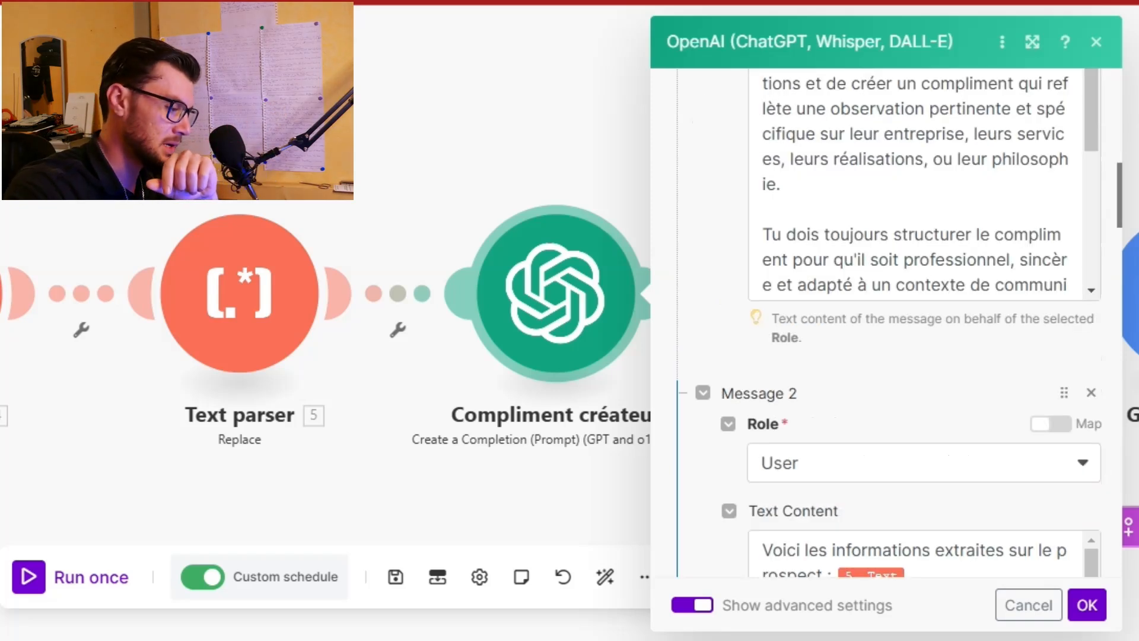
scroll(887, 321, down, 3)
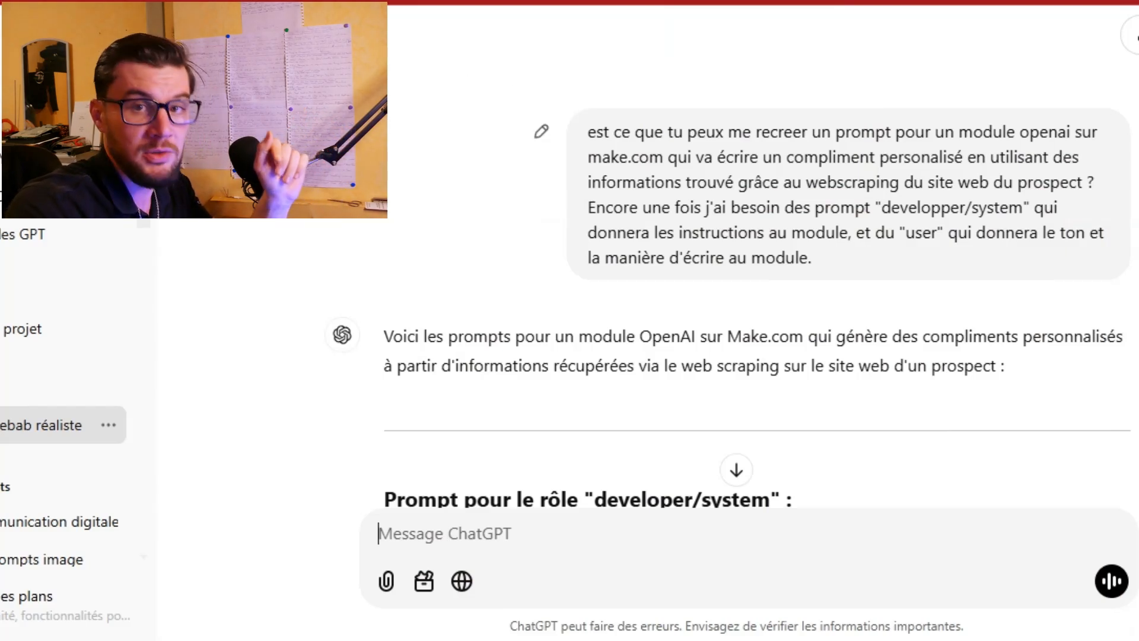
- Switch to ChatGPT and highlight, part by part, the request for developer/system and user prompts for the Make.com OpenAI module
drag(587, 132, 668, 157)
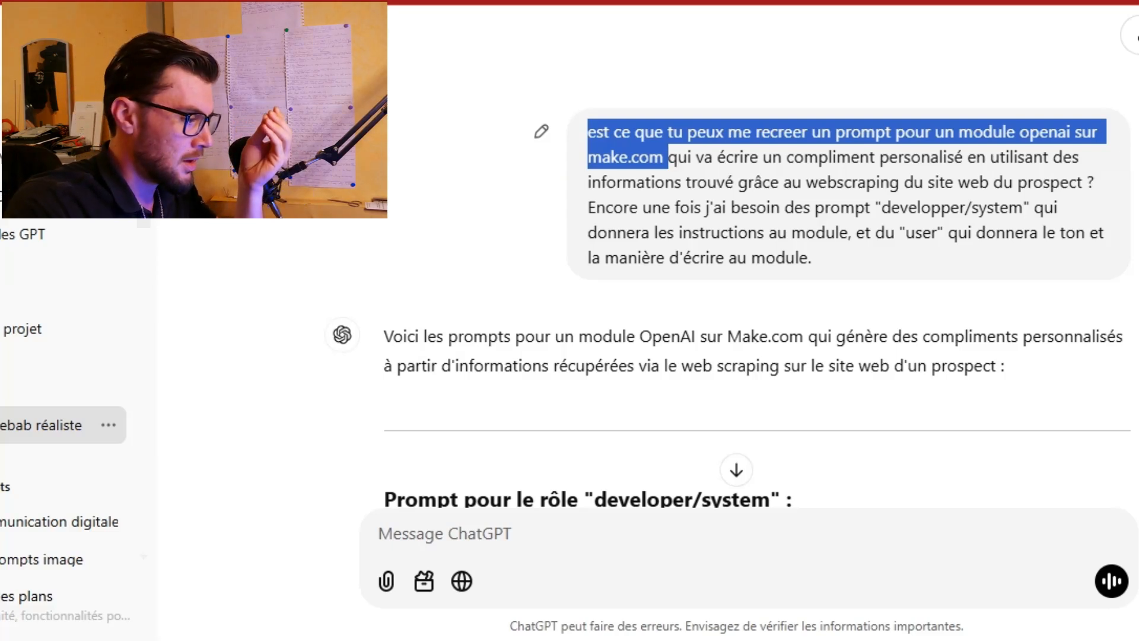
drag(664, 157, 1094, 182)
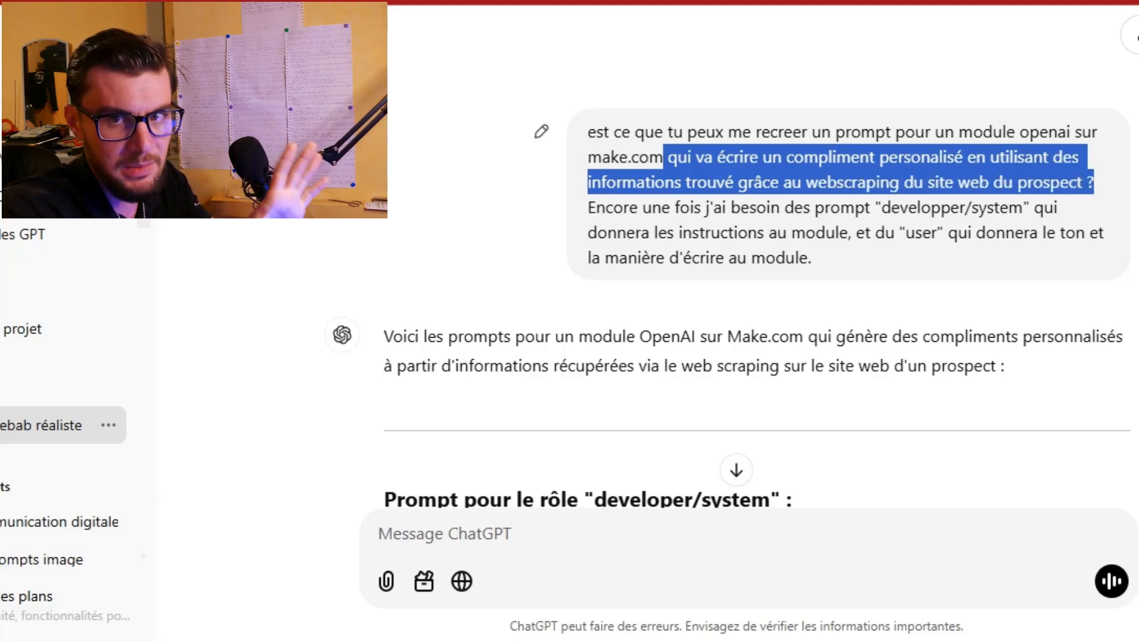
drag(588, 208, 809, 257)
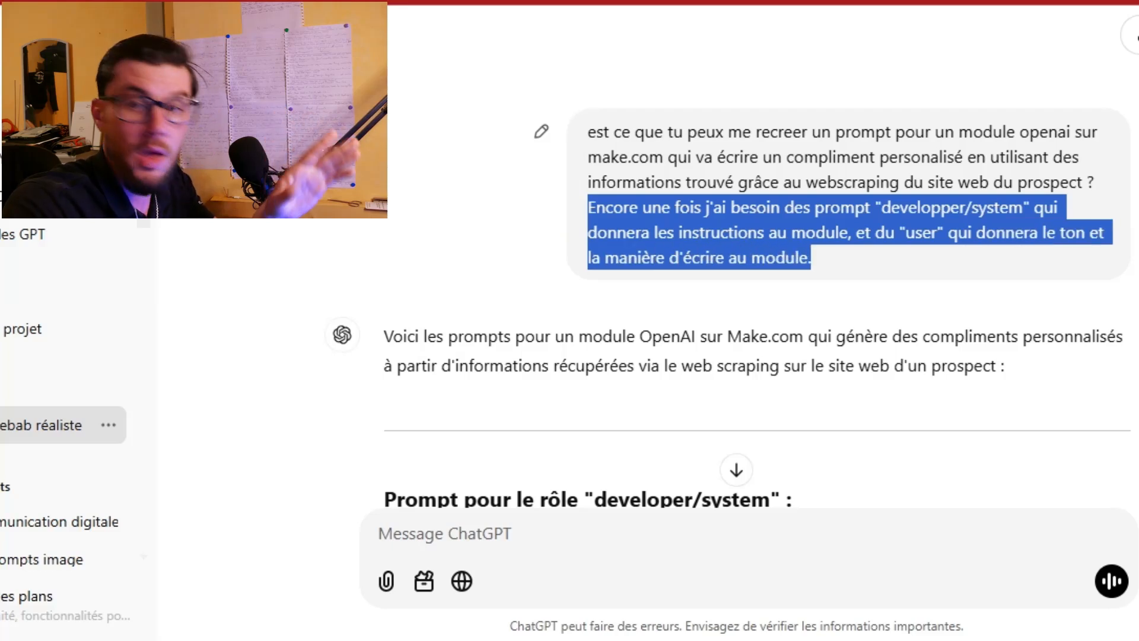
click(812, 258)
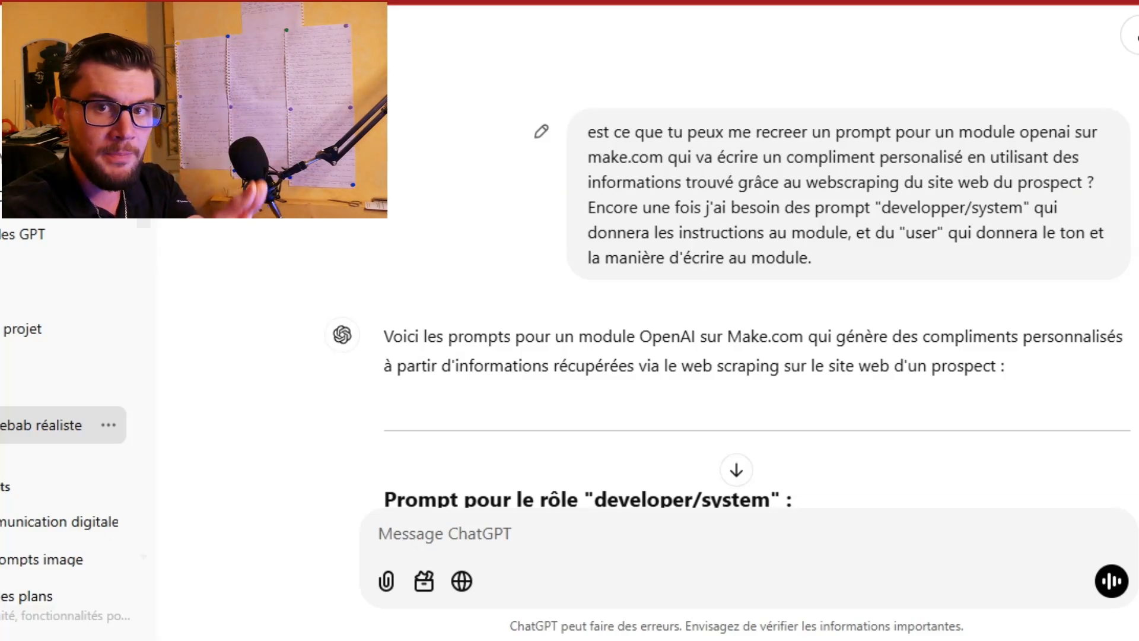
- Read through the generated prompt for the developer/system role in ChatGPT's answer
scroll(753, 285, down, 3)
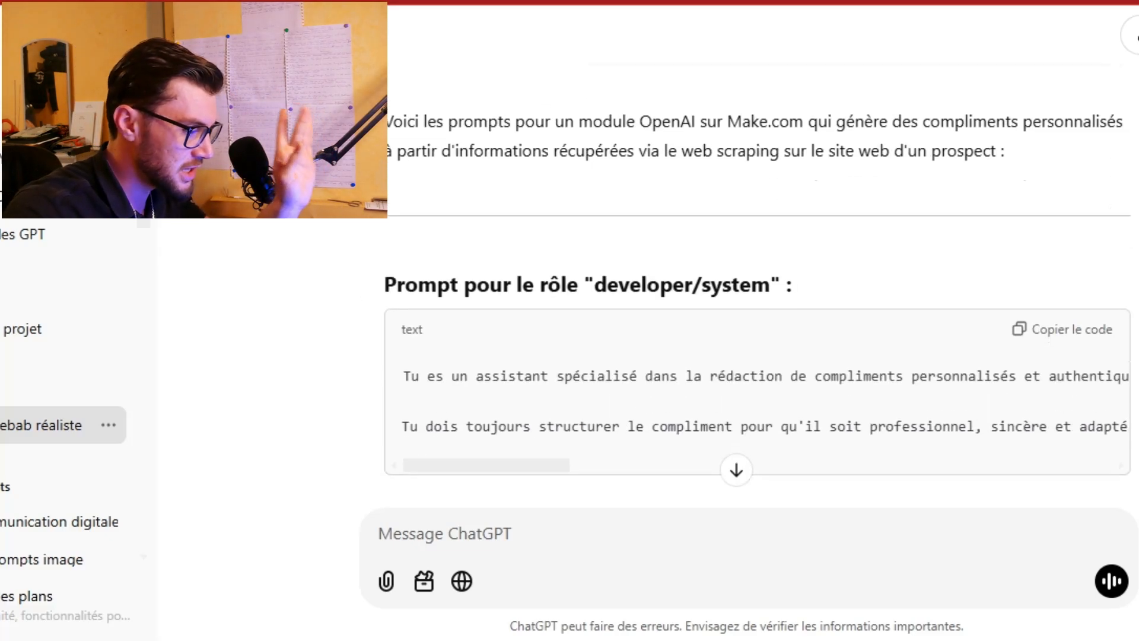
scroll(754, 297, down, 2)
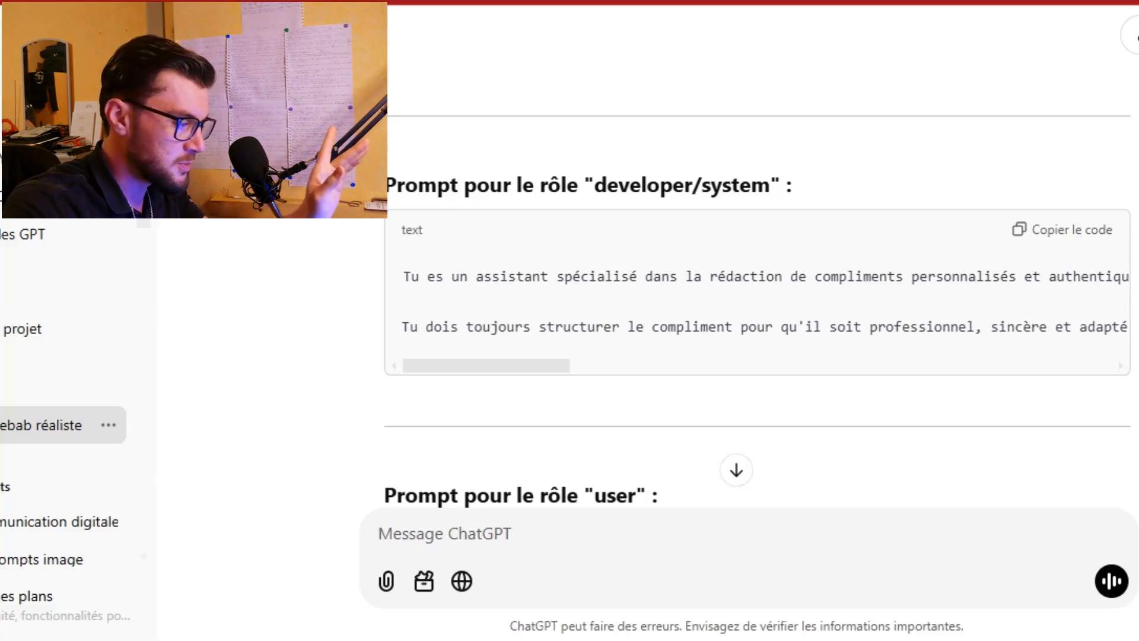
scroll(757, 296, right, 6)
scroll(757, 297, right, 10)
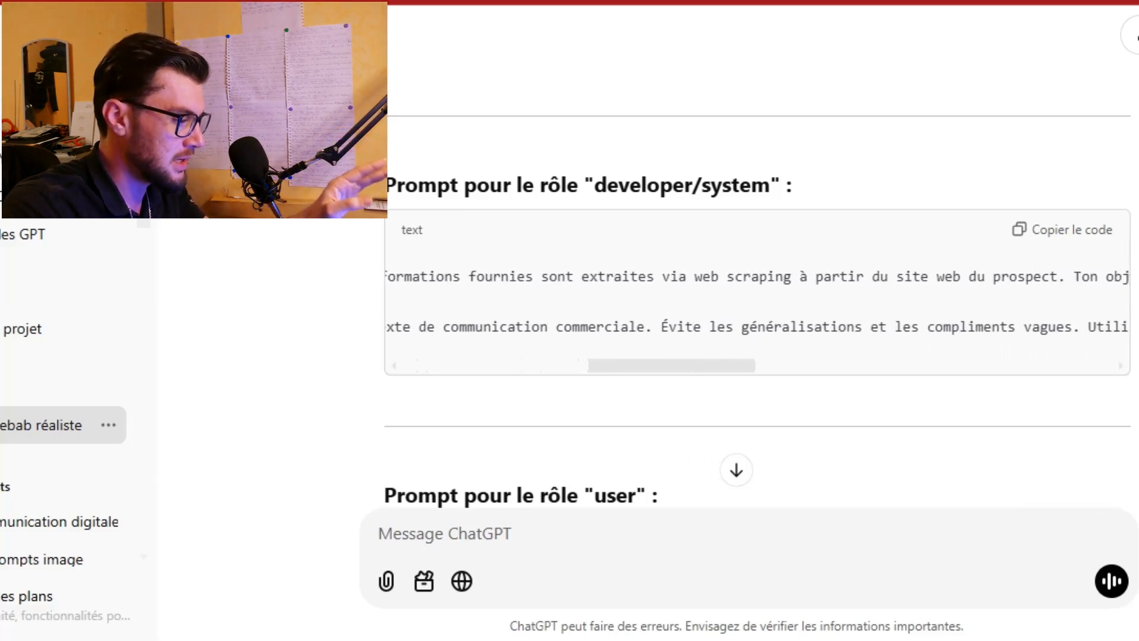
- Read the rest of ChatGPT's generated developer/system prompt, return to its beginning, and continue towards the user prompt
scroll(757, 297, right, 15)
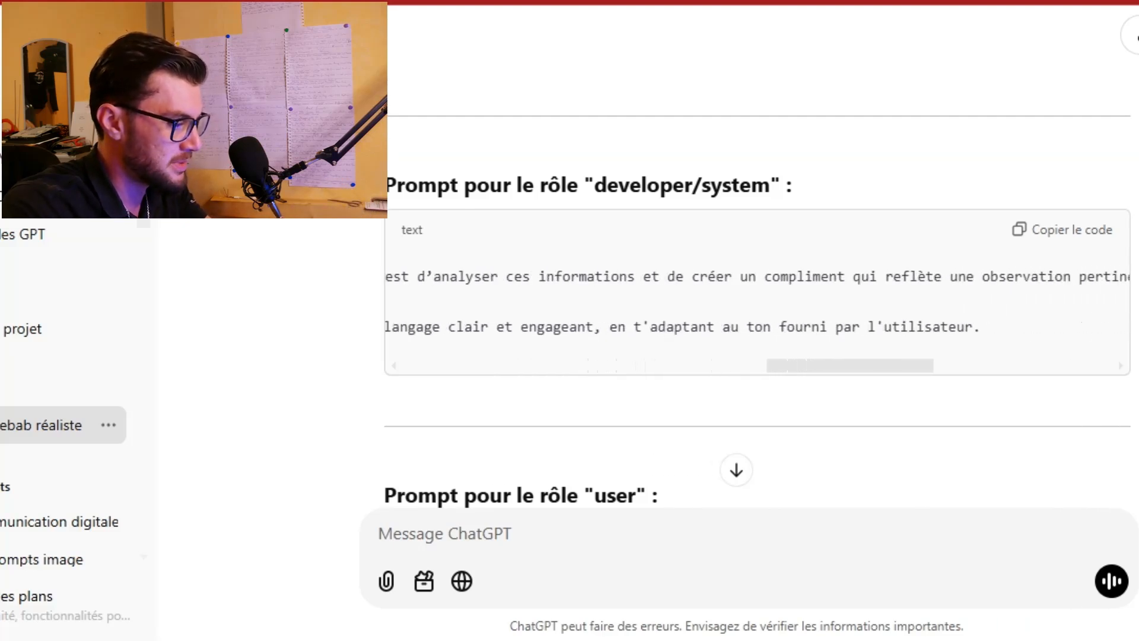
scroll(758, 297, left, 20)
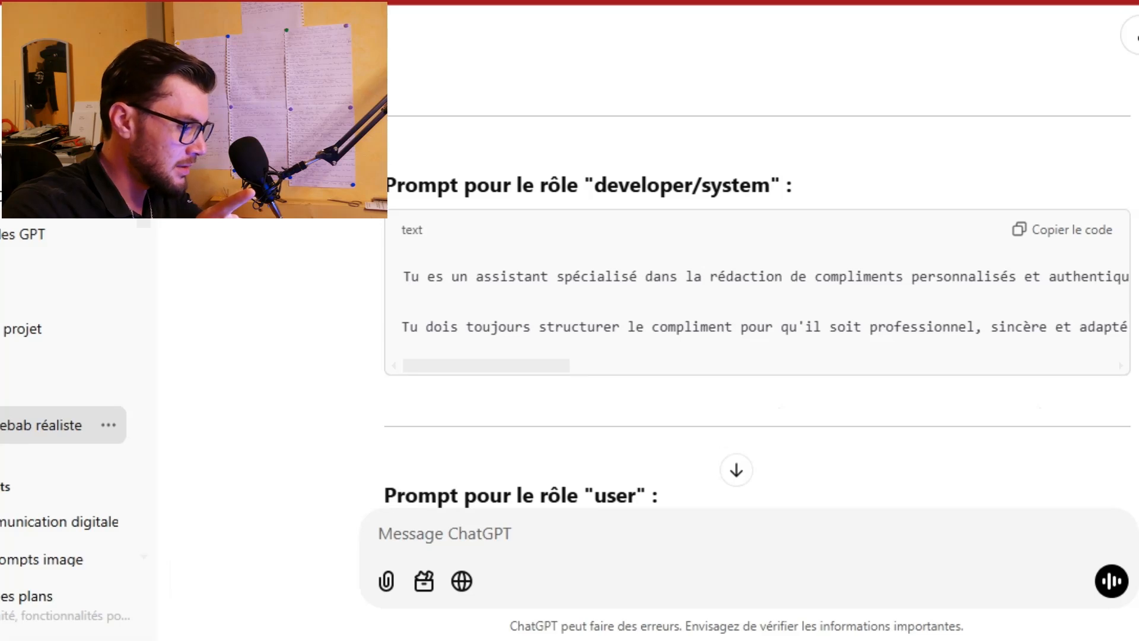
scroll(757, 297, down, 3)
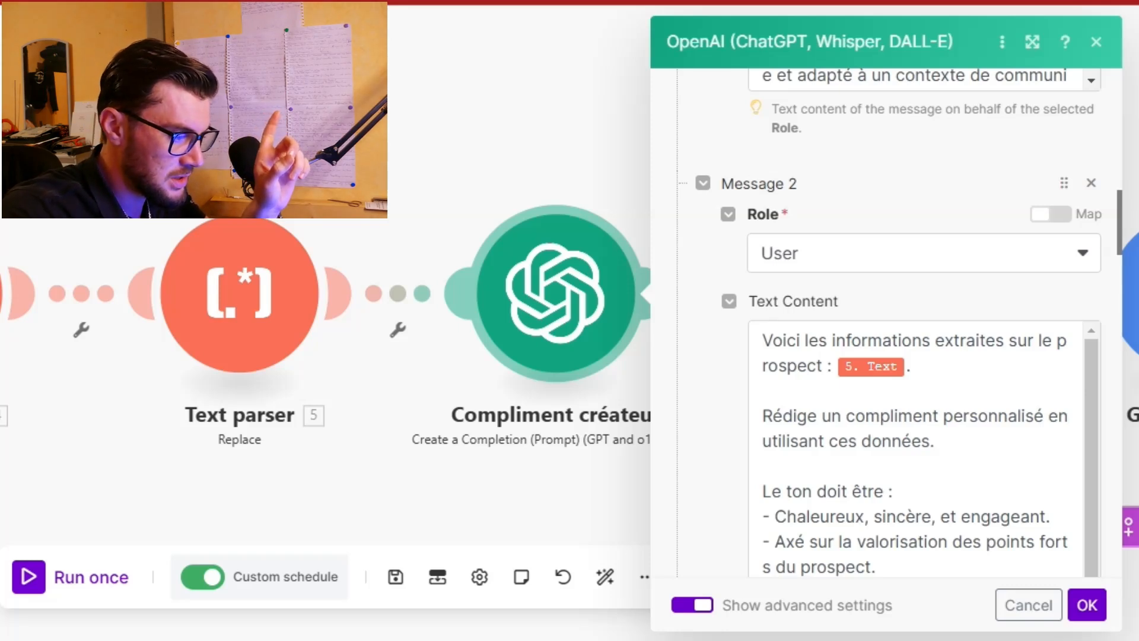
- In the Compliment créateur module in Make.com, highlight the opening words of Message 2's text content and inspect its mapped scraped text
drag(772, 340, 930, 341)
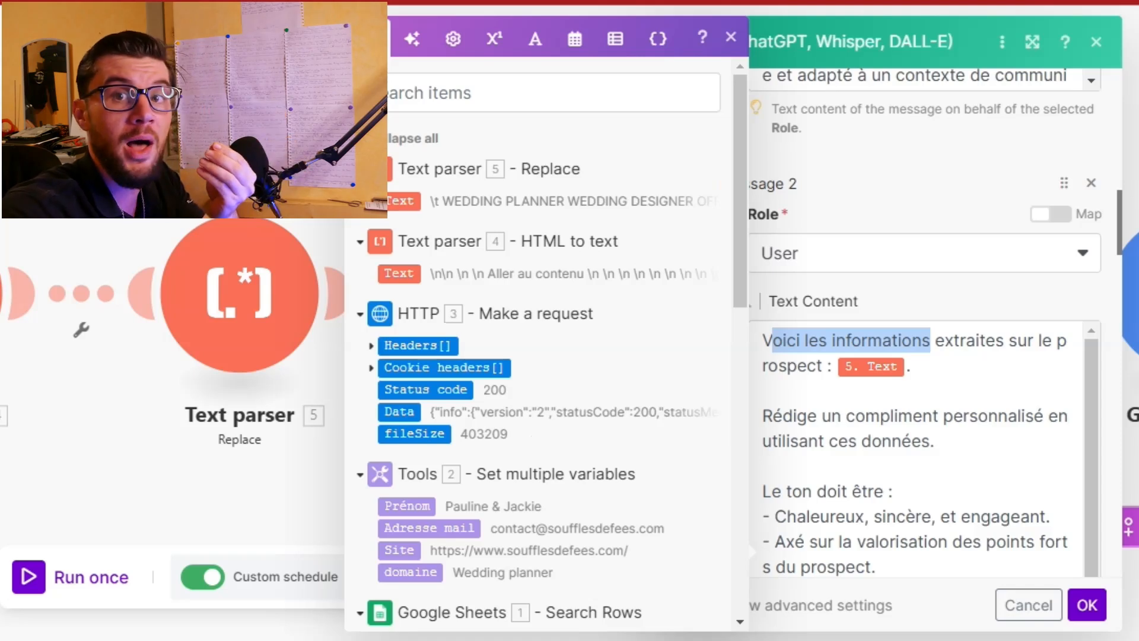
click(920, 367)
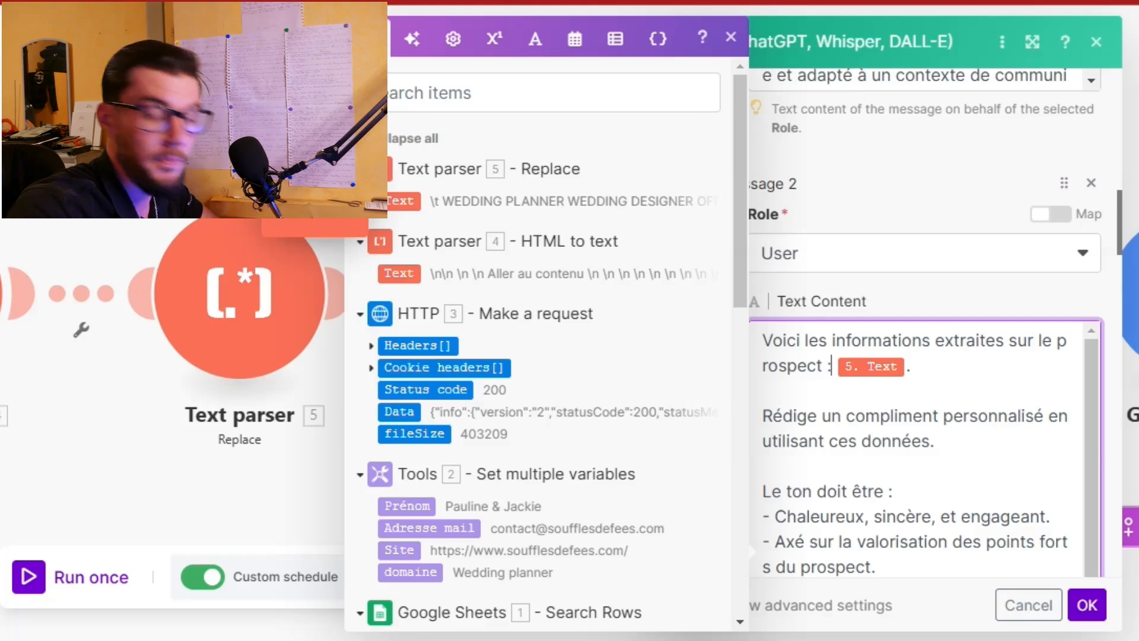
key(Escape)
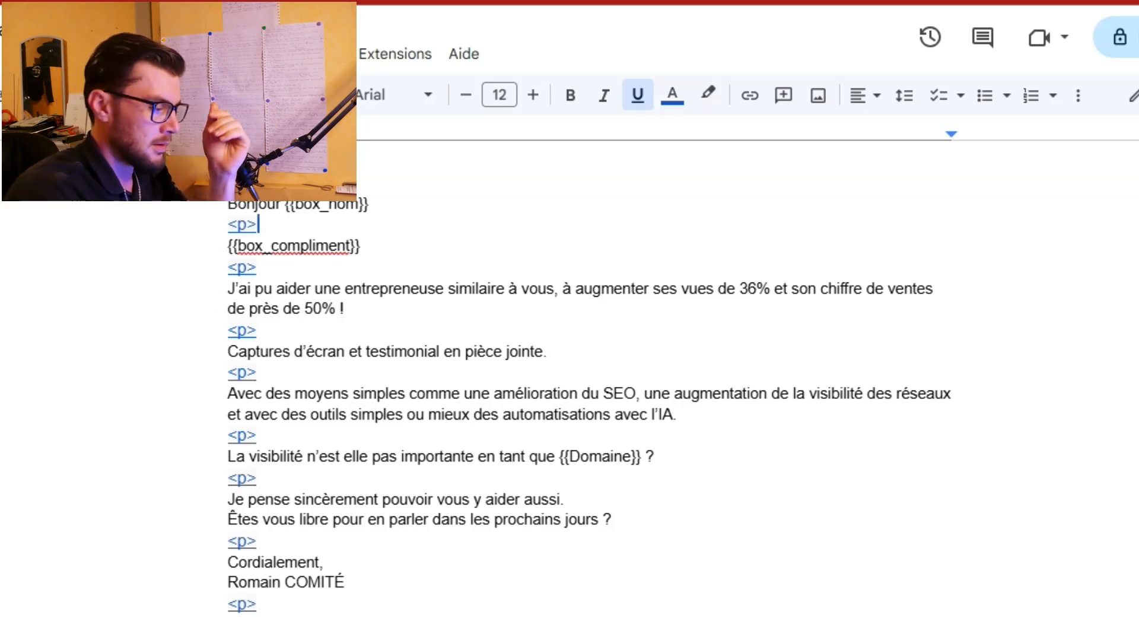
- Highlight the {{Domaine}} placeholder in the Google Docs email template and return to the Make.com scenario
drag(556, 457, 655, 456)
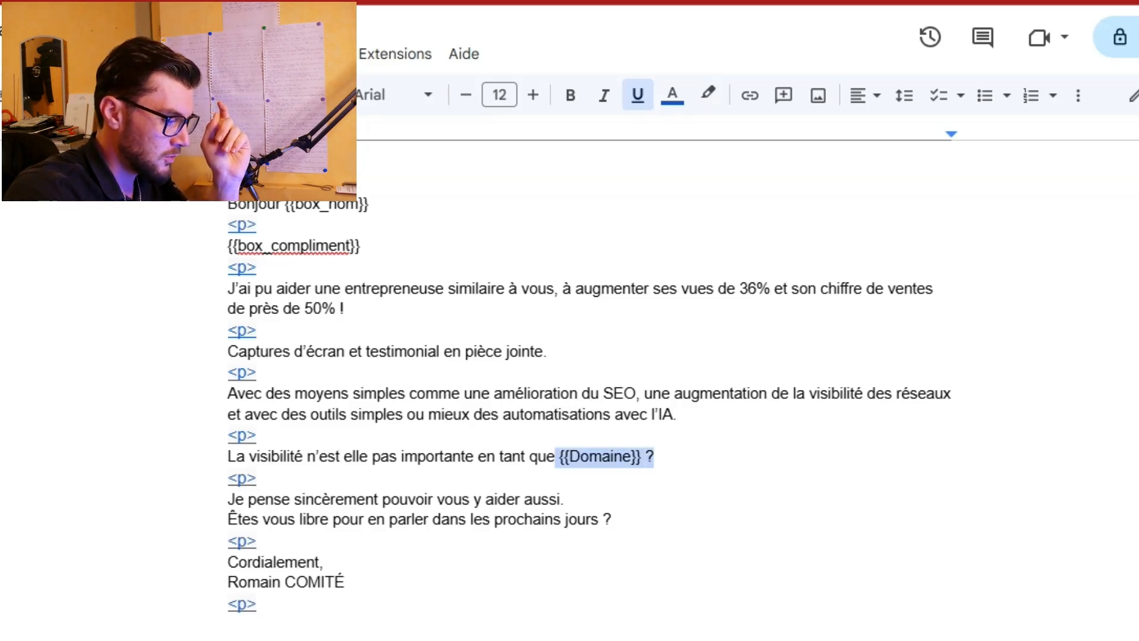
click(657, 457)
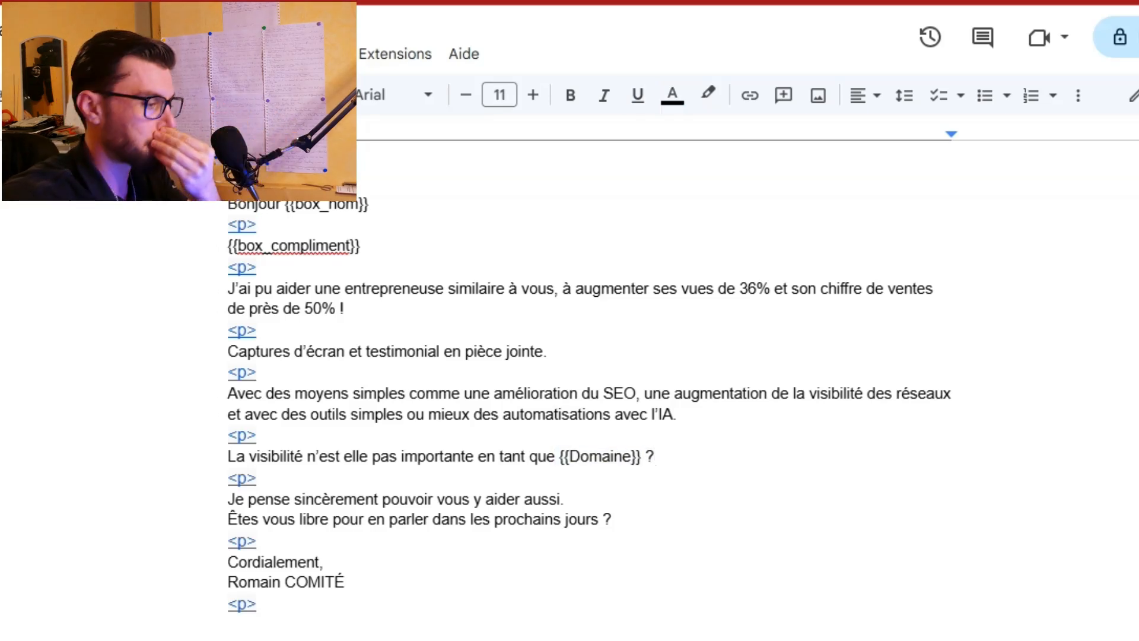
key(ctrl+Tab)
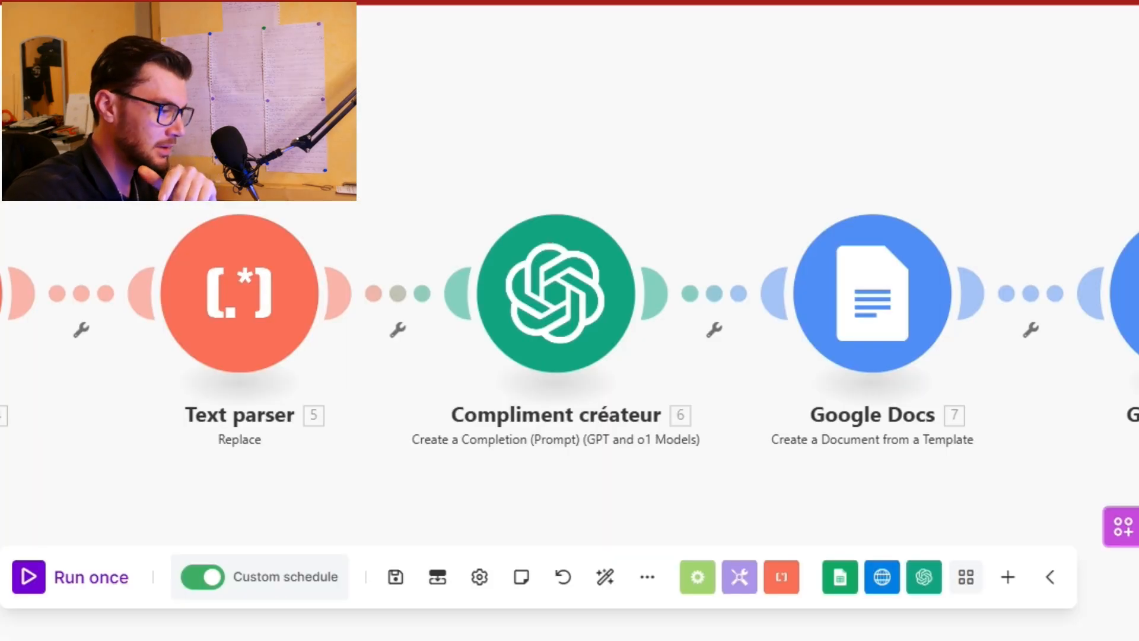
- Review the Create a Document from a Template module's source document, placeholder values, title, and new document location
drag(801, 486, 324, 475)
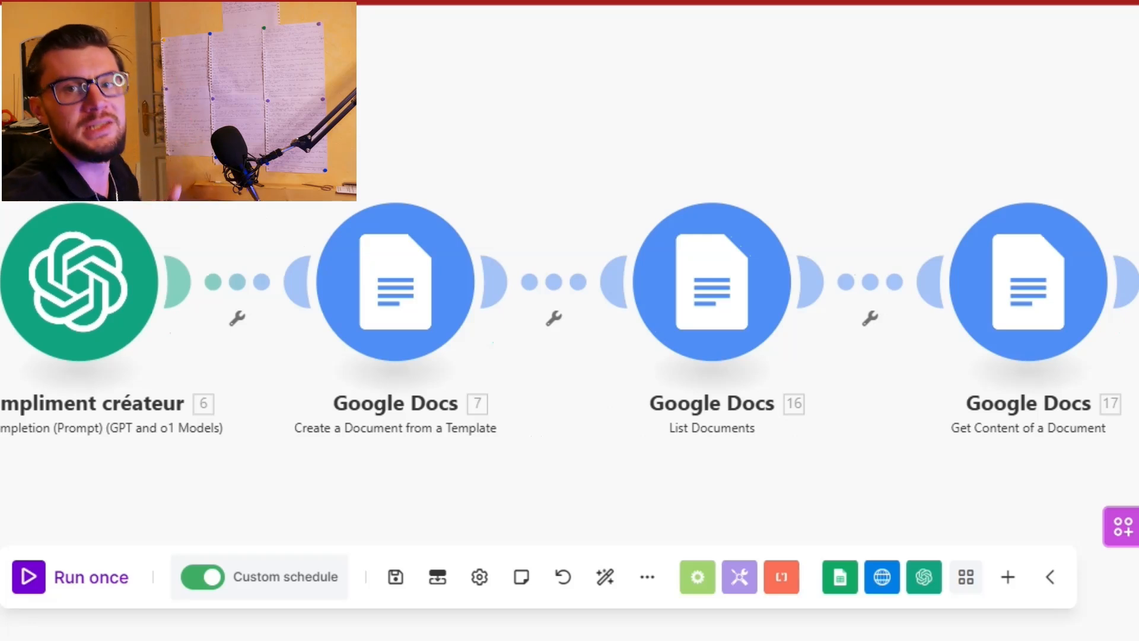
drag(324, 475, 321, 475)
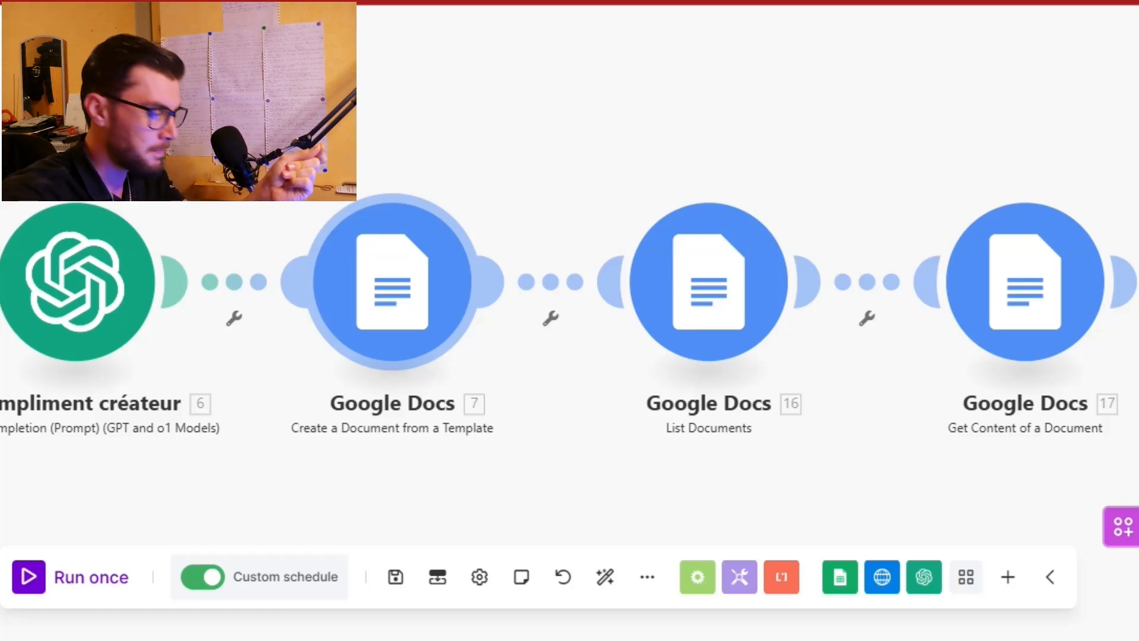
click(392, 282)
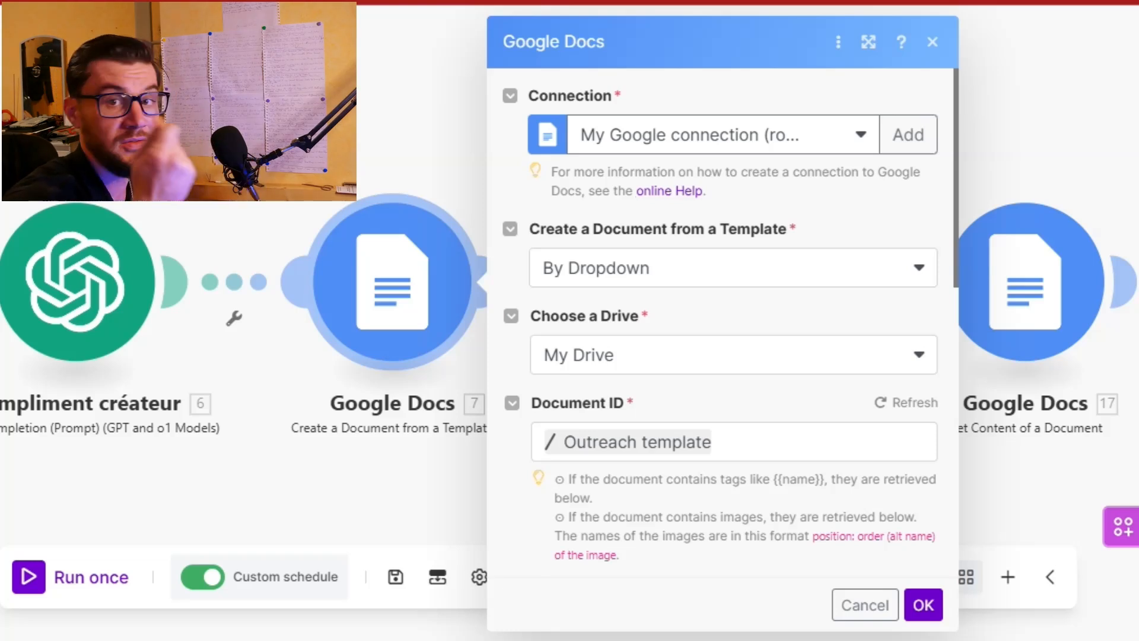
scroll(629, 442, down, 3)
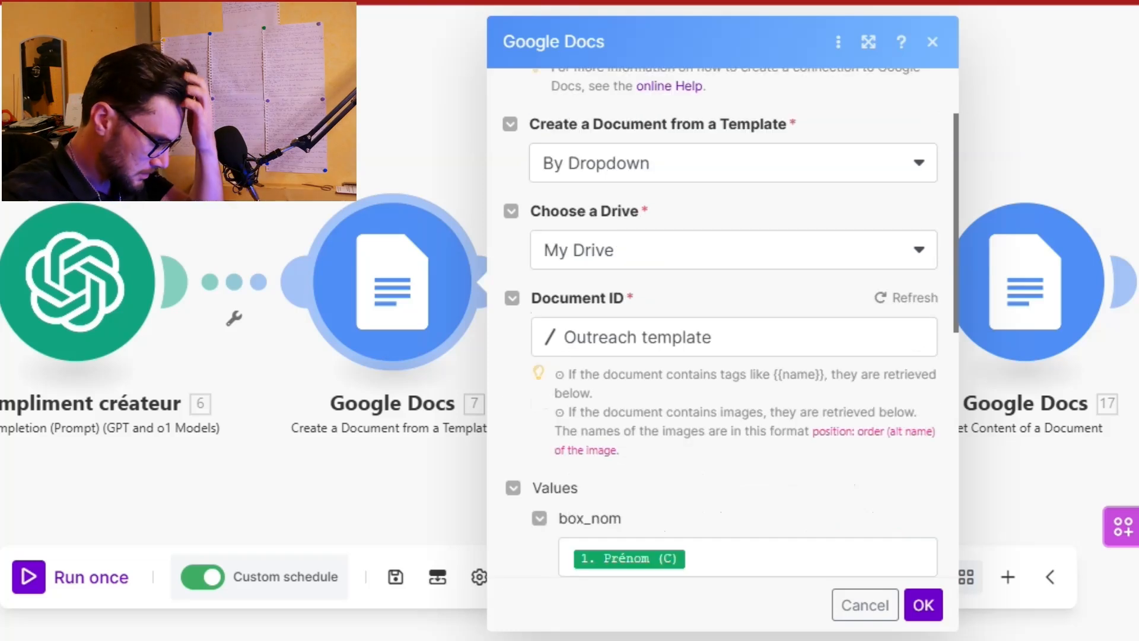
scroll(723, 356, down, 1)
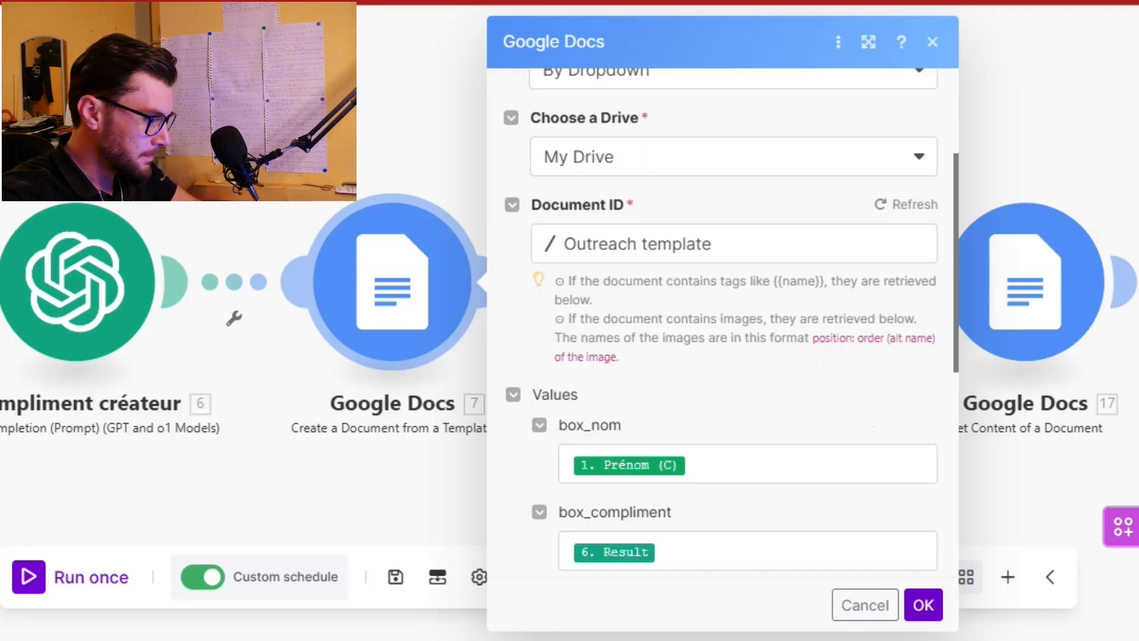
scroll(722, 356, down, 4)
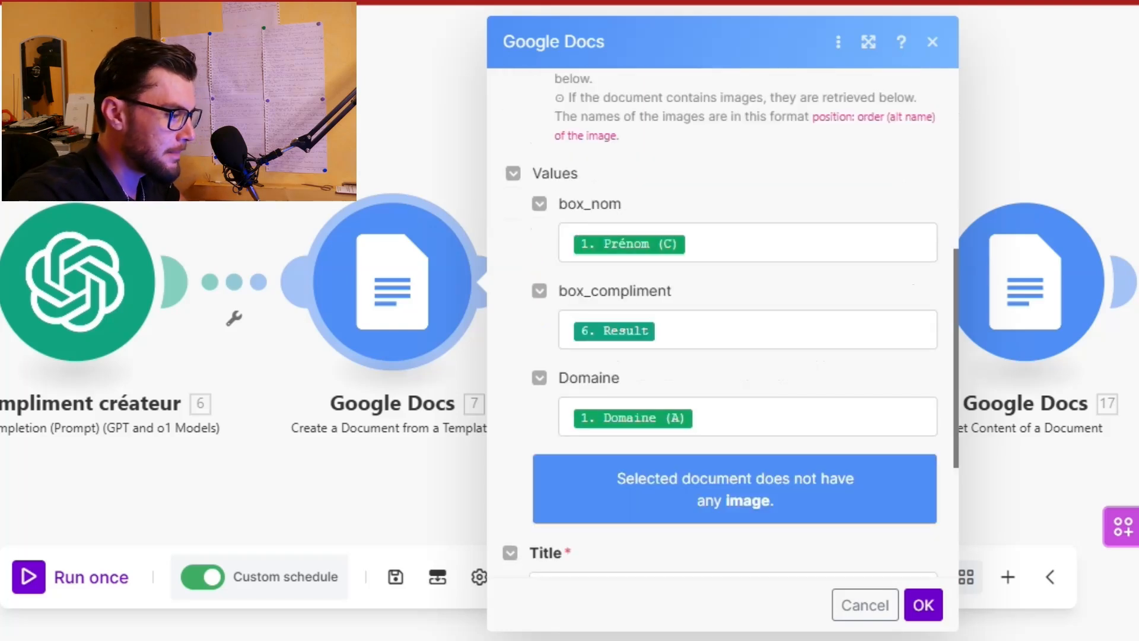
scroll(723, 356, down, 1)
scroll(723, 356, down, 2)
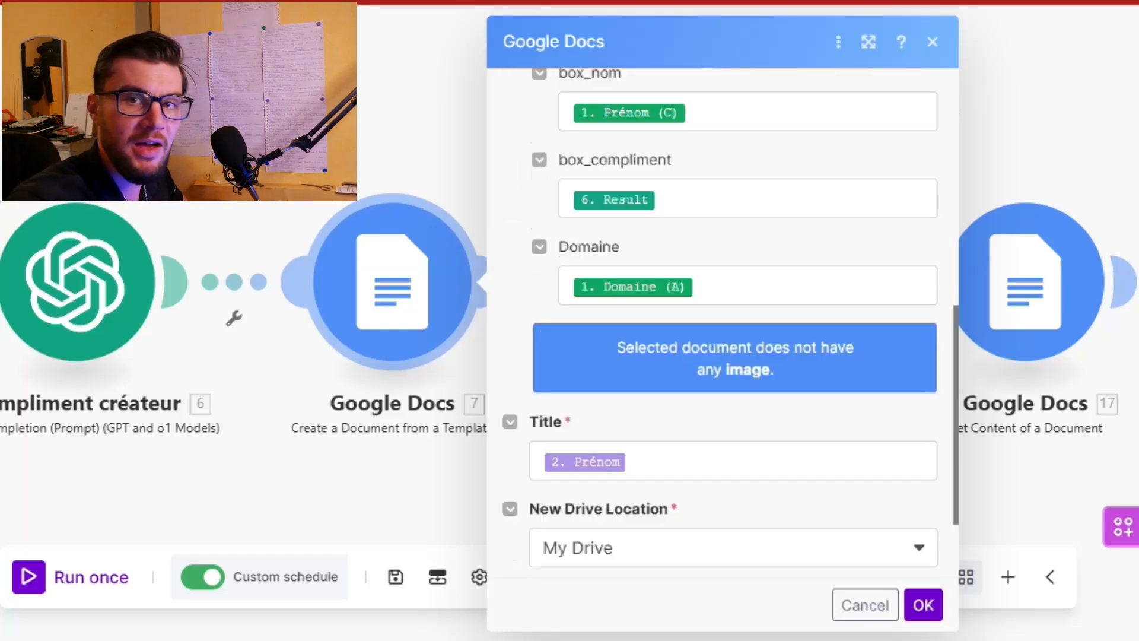
scroll(723, 356, down, 1)
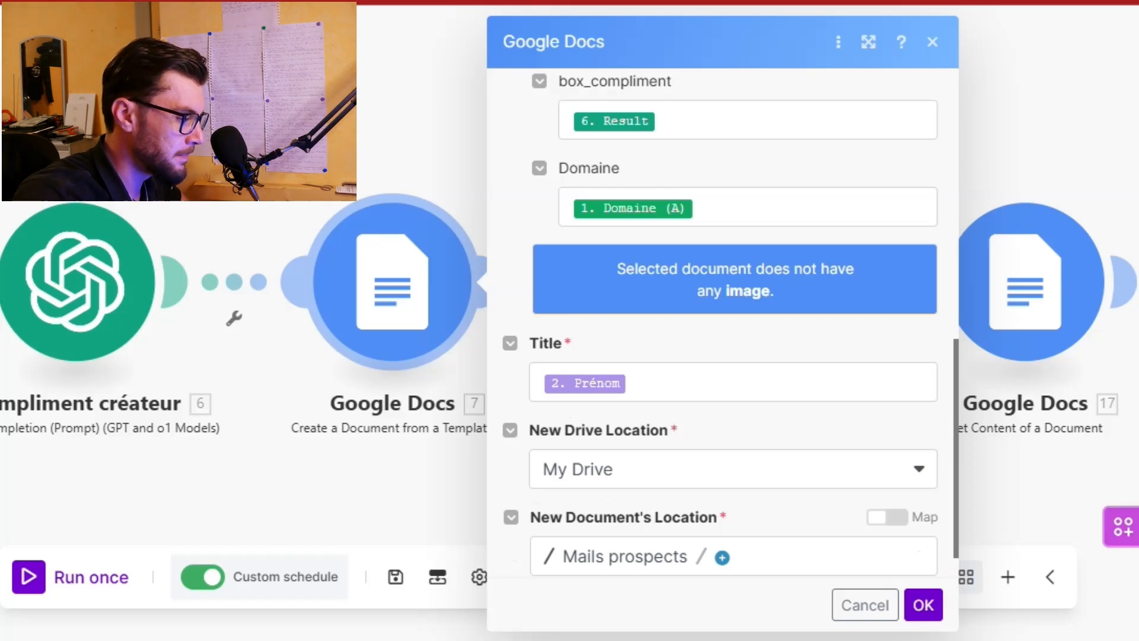
scroll(723, 356, up, 2)
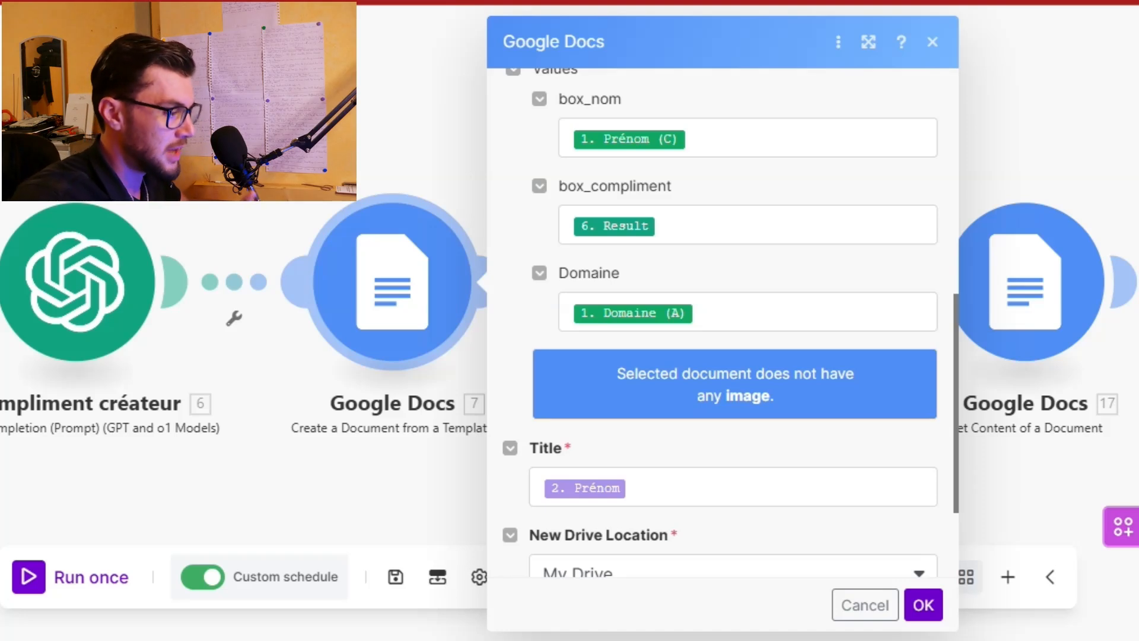
- Inspect the data sources mapped to box_nom and box_compliment, then recheck the new document's title and location and close the module
click(748, 138)
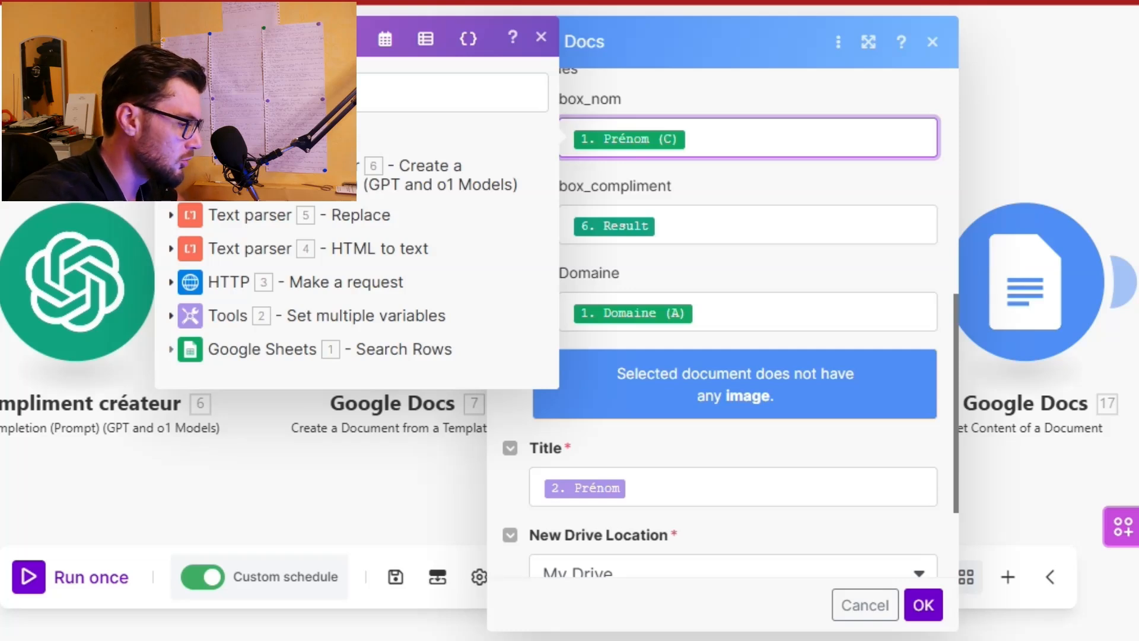
click(171, 349)
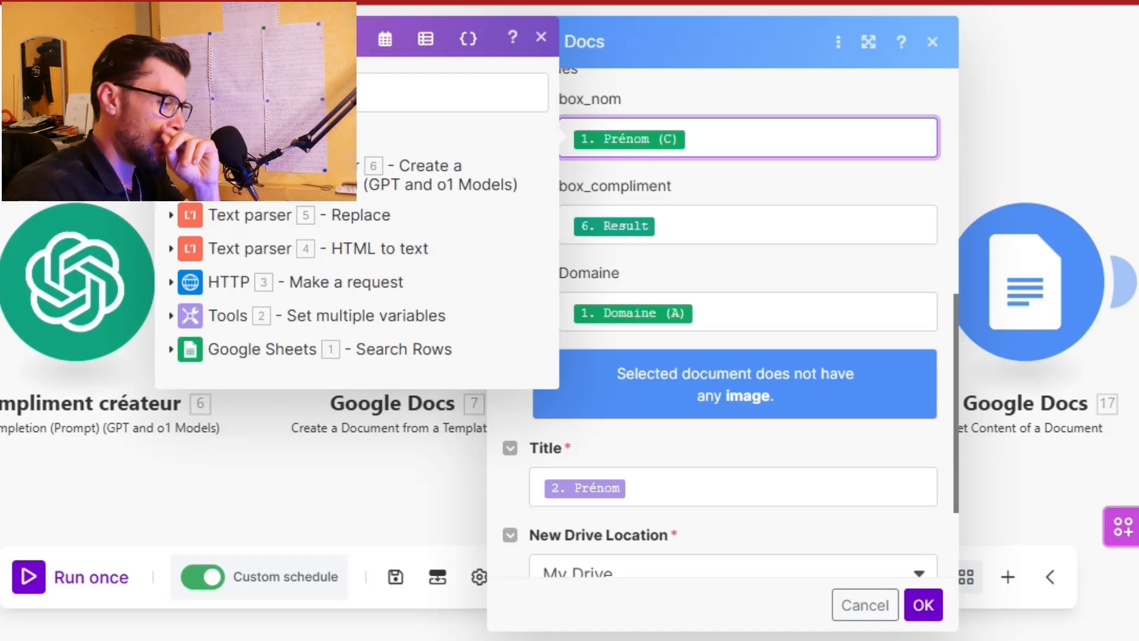
click(659, 225)
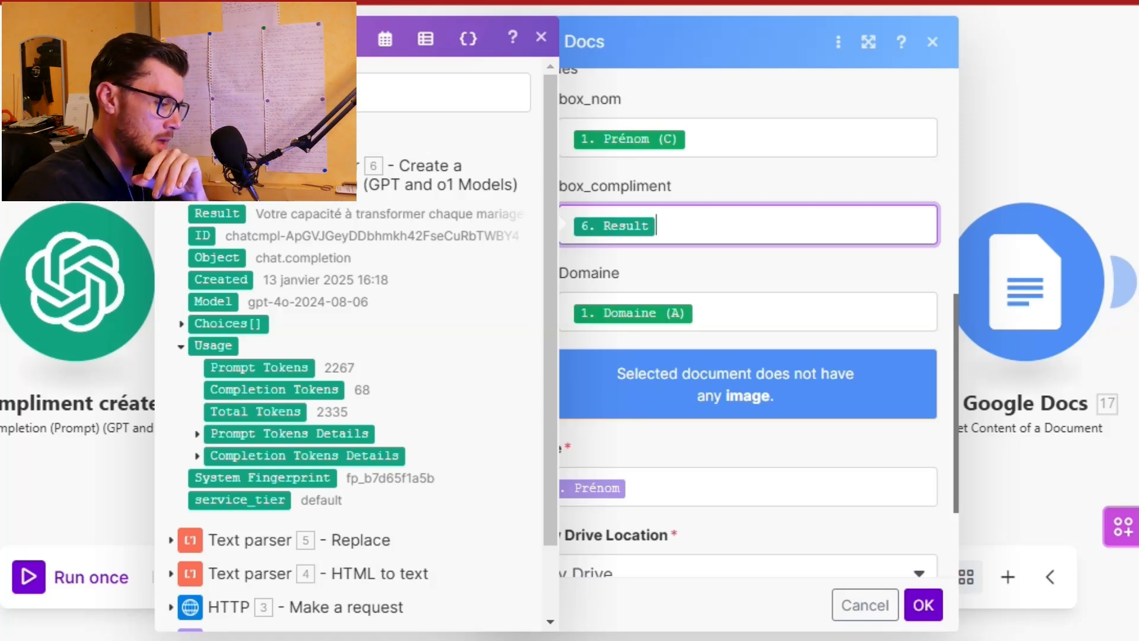
key(Escape)
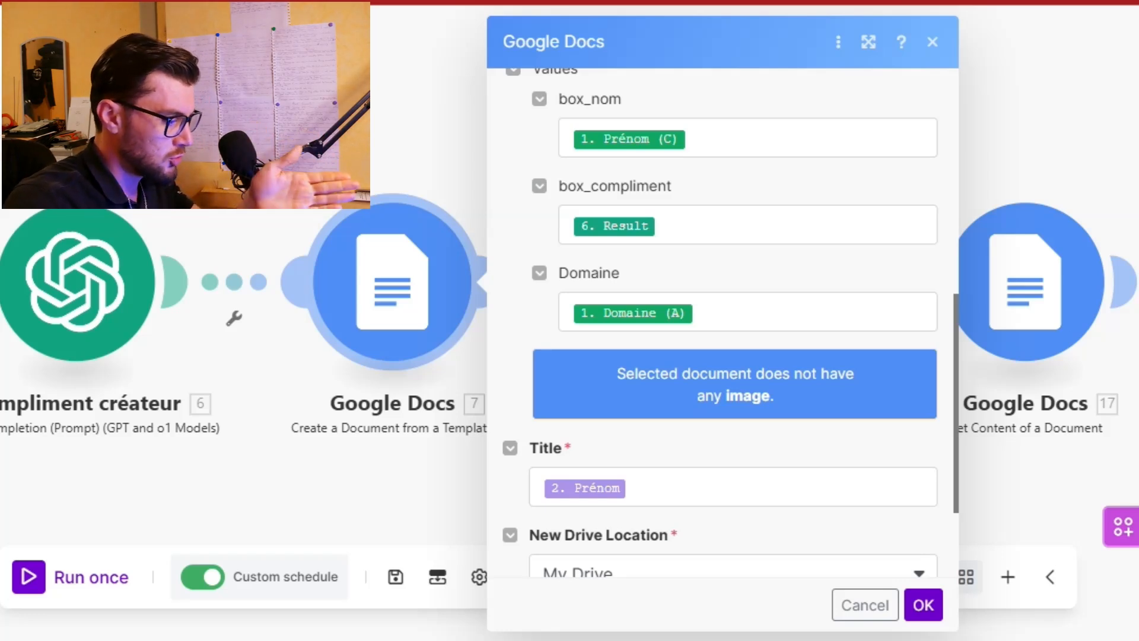
scroll(723, 321, down, 3)
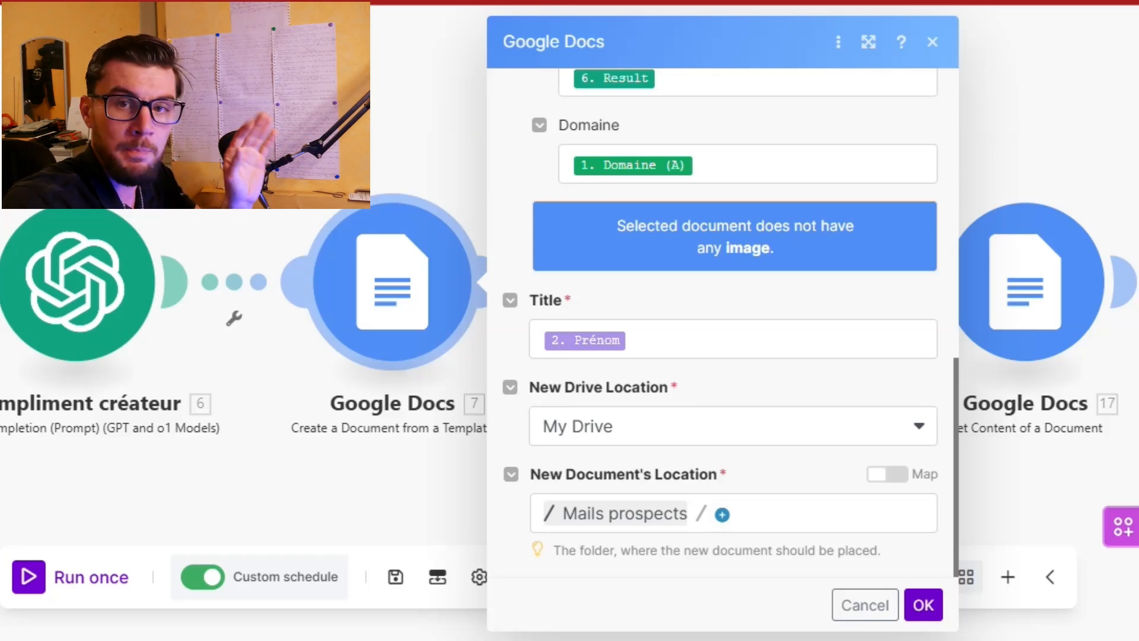
key(Escape)
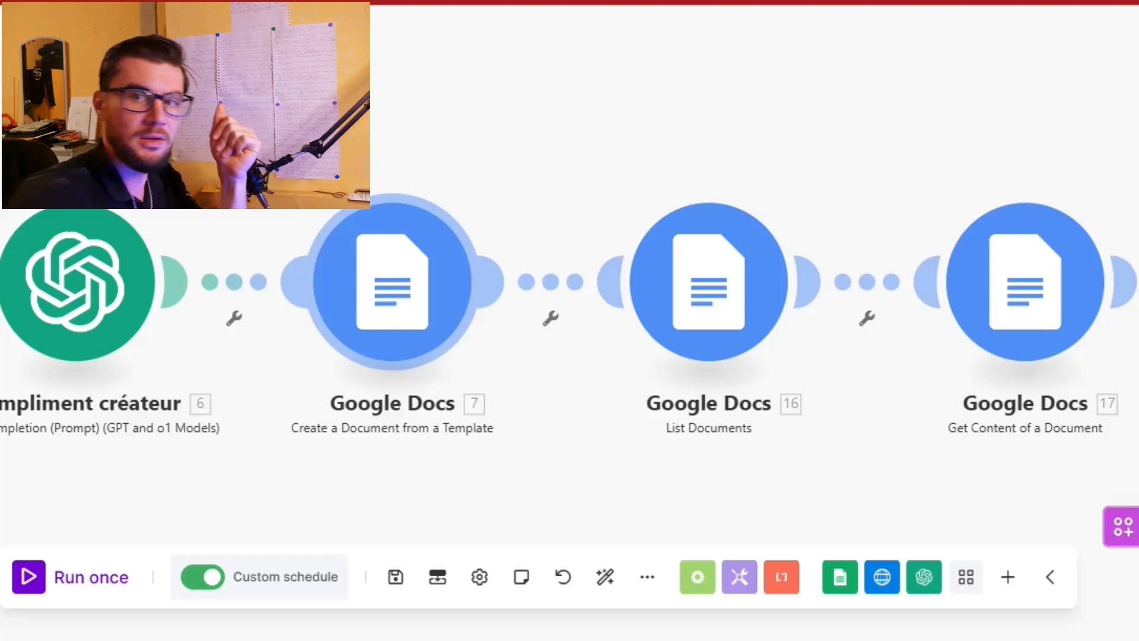
- Review the Gmail Send an Email module's recipient, subject, and content mappings
drag(949, 475, 898, 491)
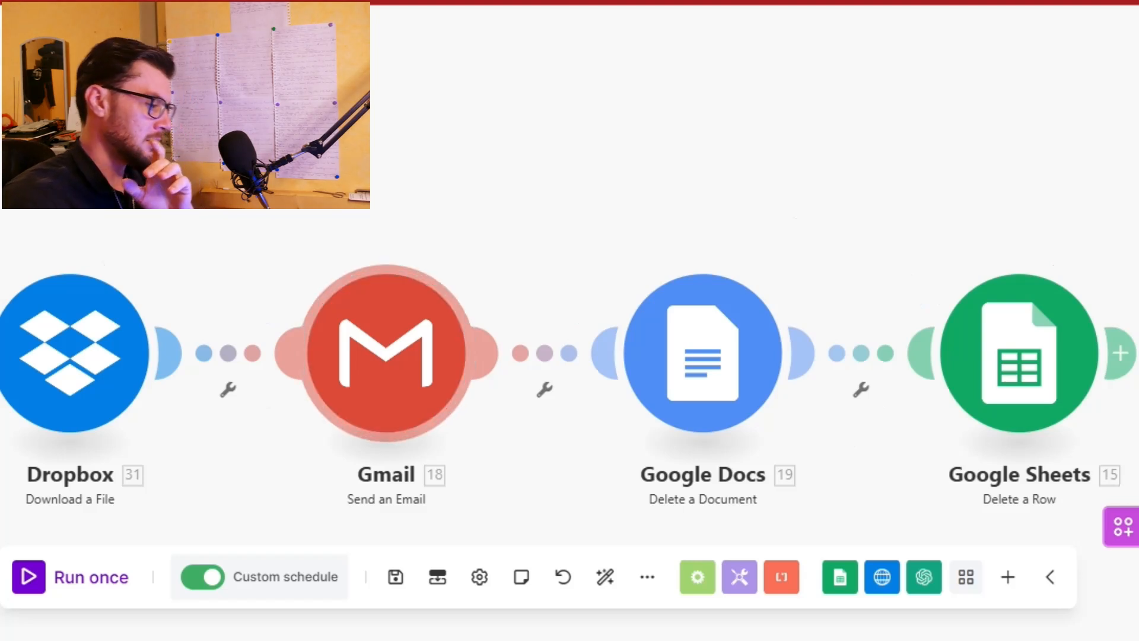
click(508, 349)
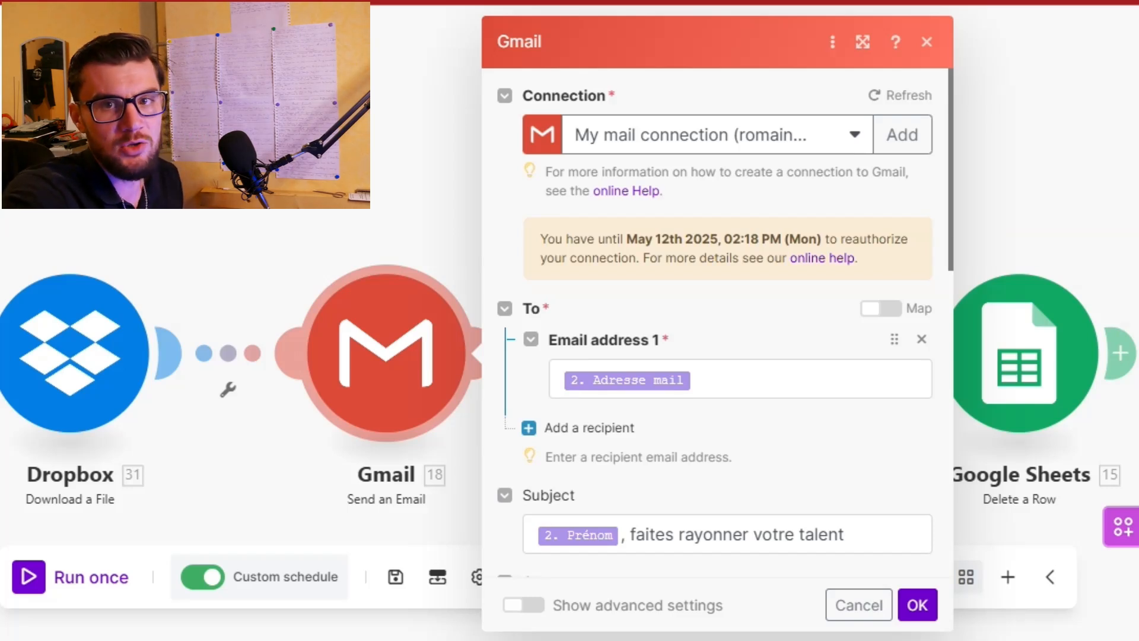
click(712, 380)
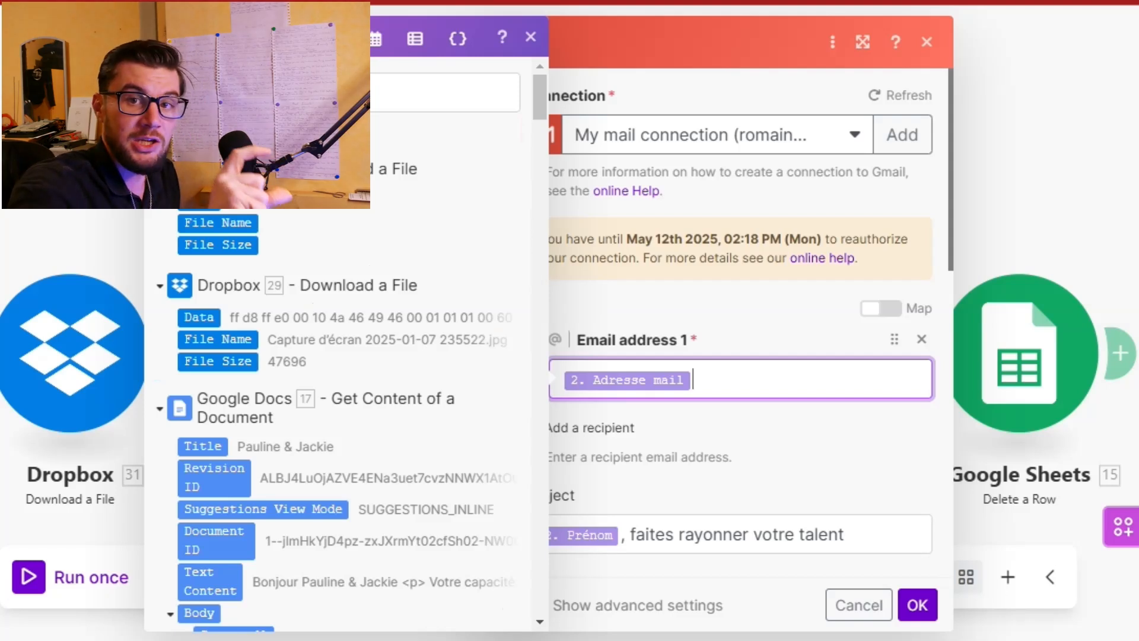
key(Escape)
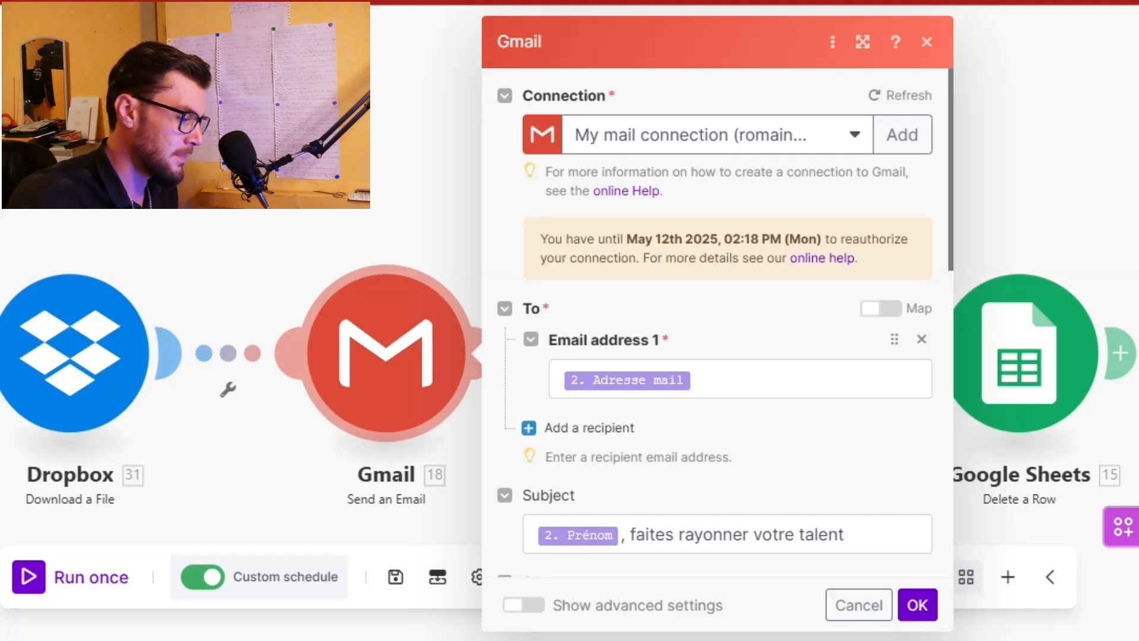
scroll(712, 356, down, 3)
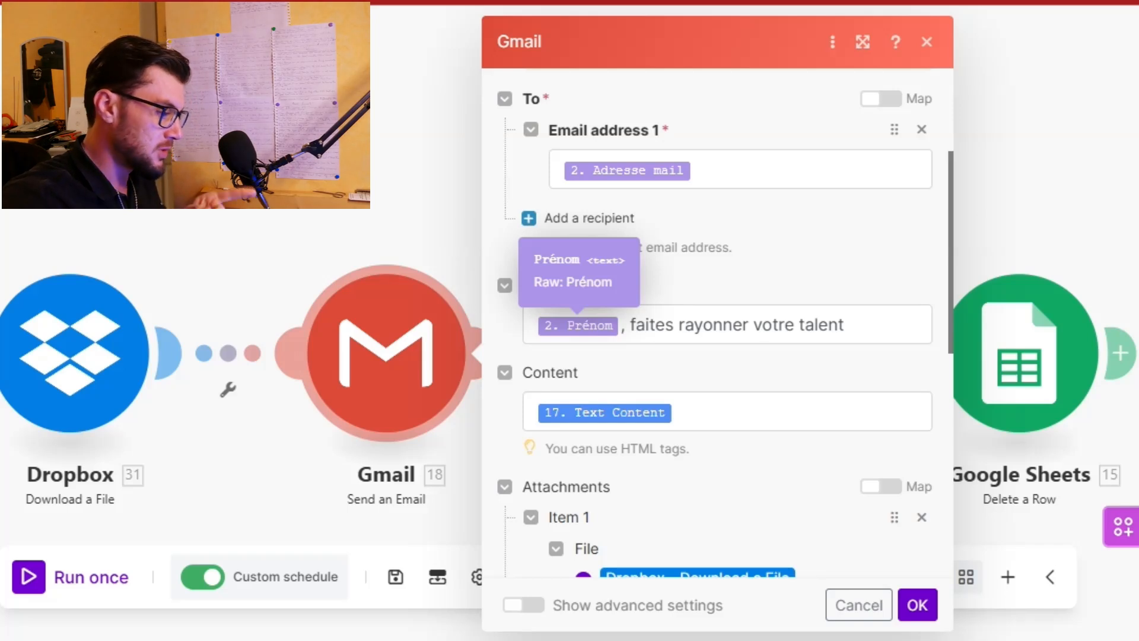
click(677, 412)
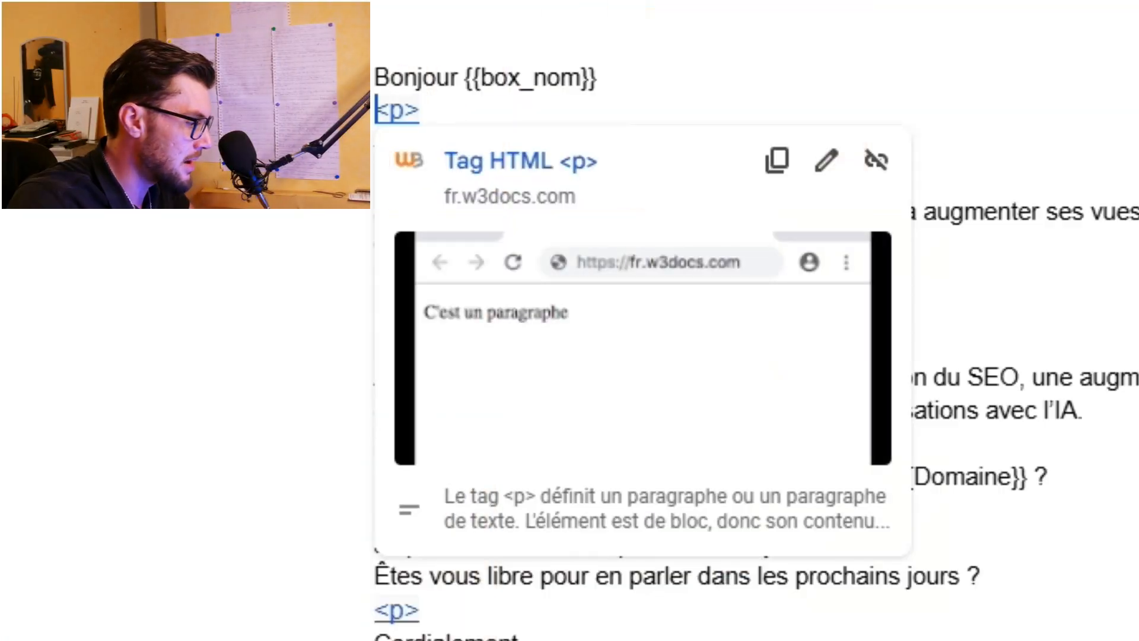
- Highlight the <p> HTML tag below the greeting in the Google Docs email template
click(423, 111)
drag(422, 111, 375, 112)
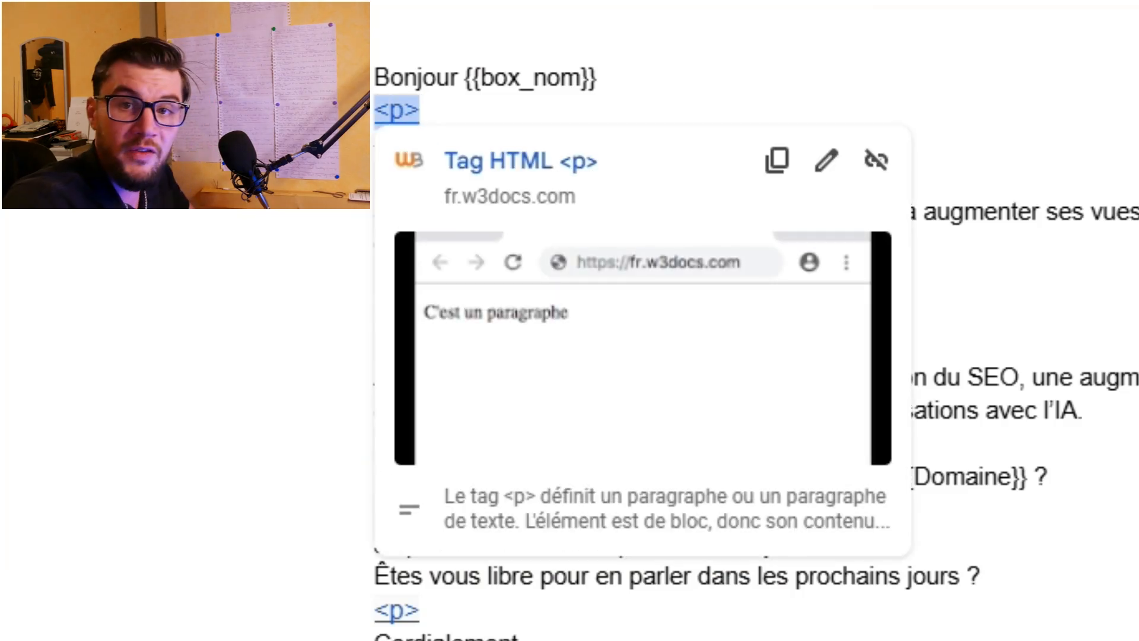
click(374, 144)
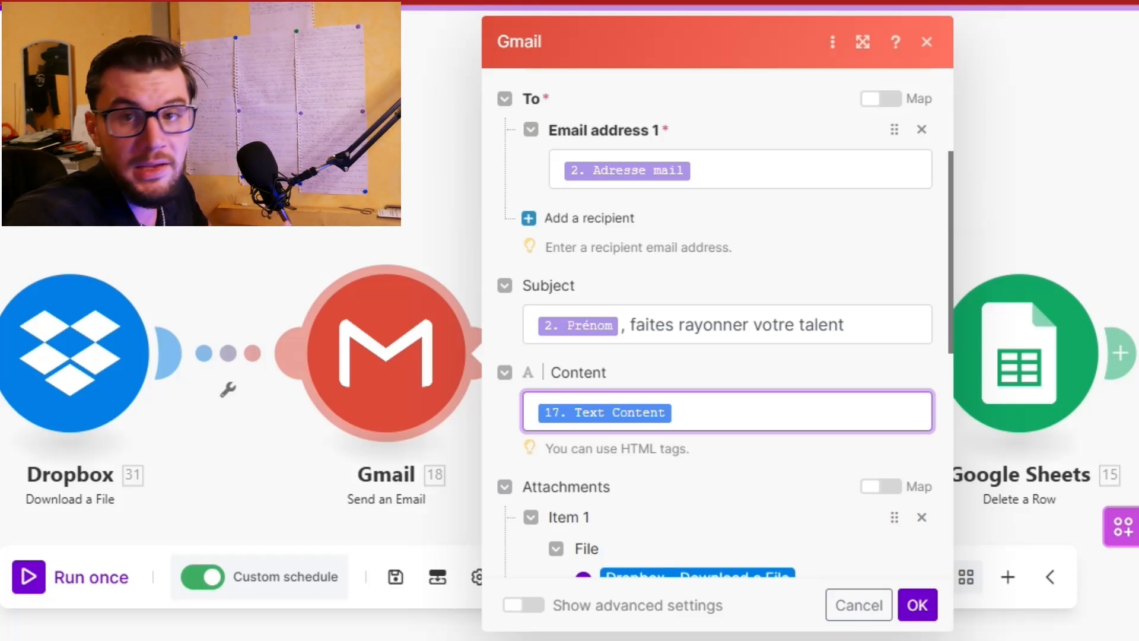
- Review the attachments in the Make.com Gmail module, then check the days and time in the scenario's schedule settings
scroll(718, 332, down, 2)
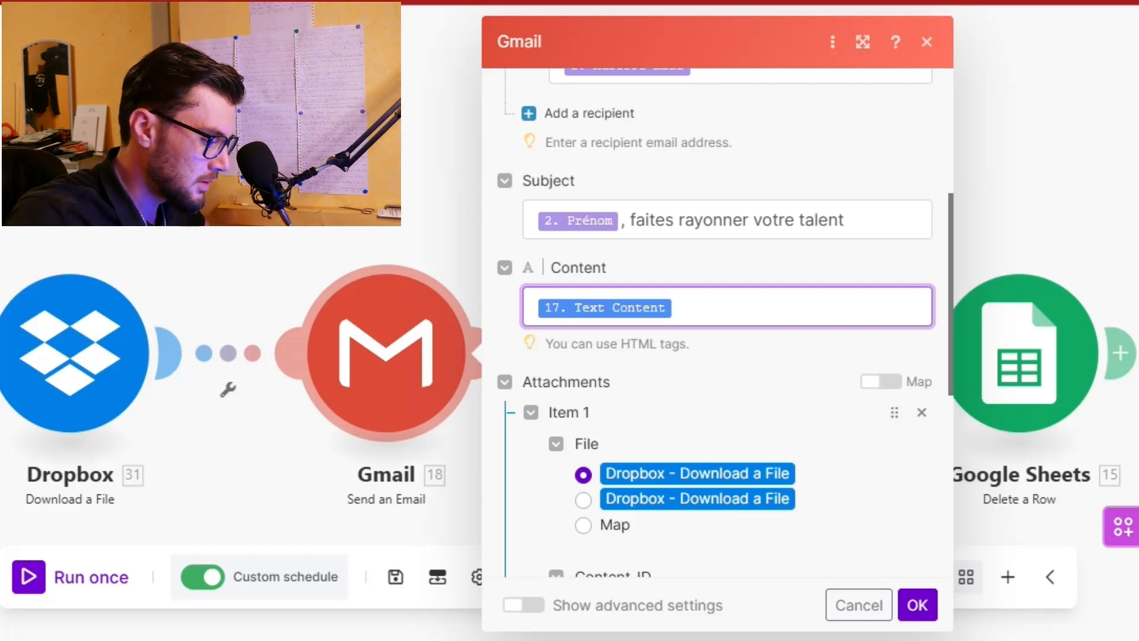
scroll(718, 332, down, 4)
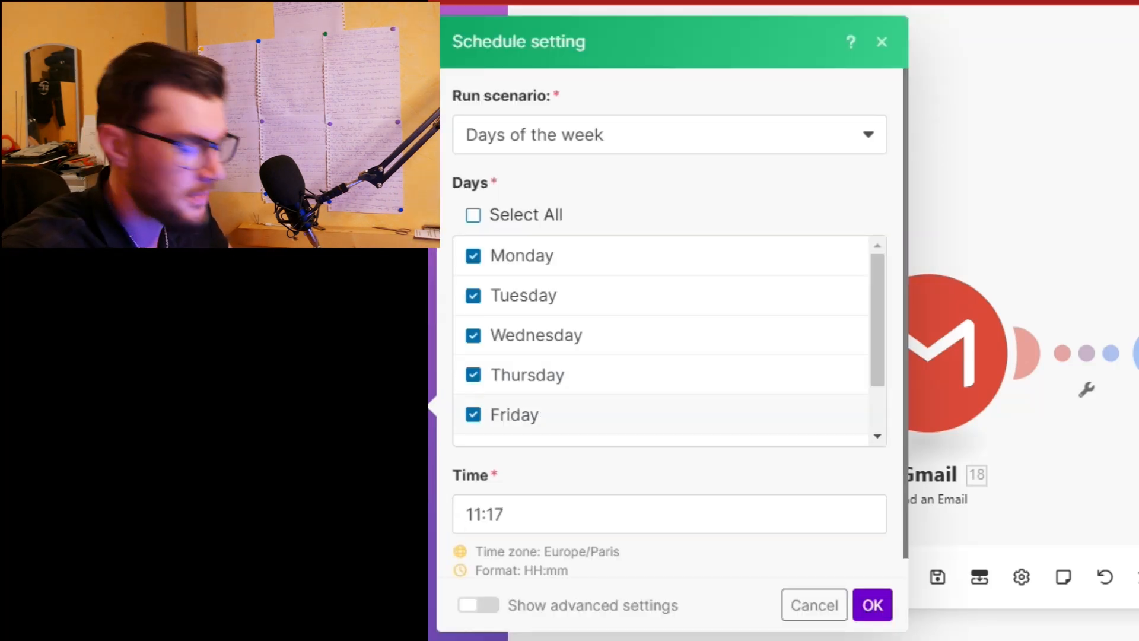
scroll(662, 341, down, 2)
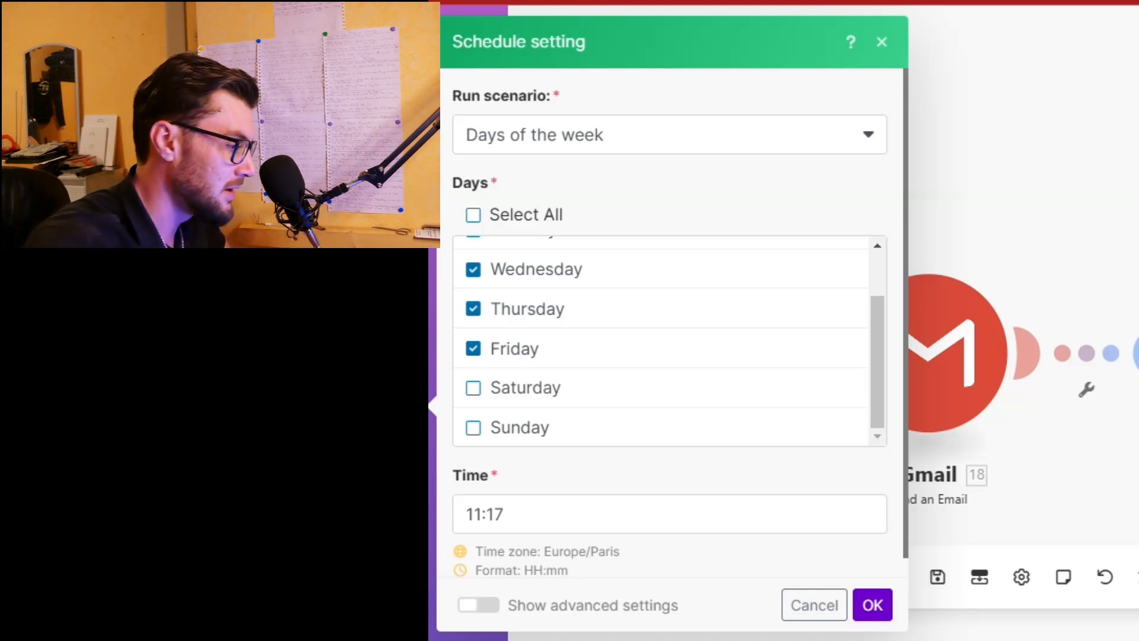
key(Escape)
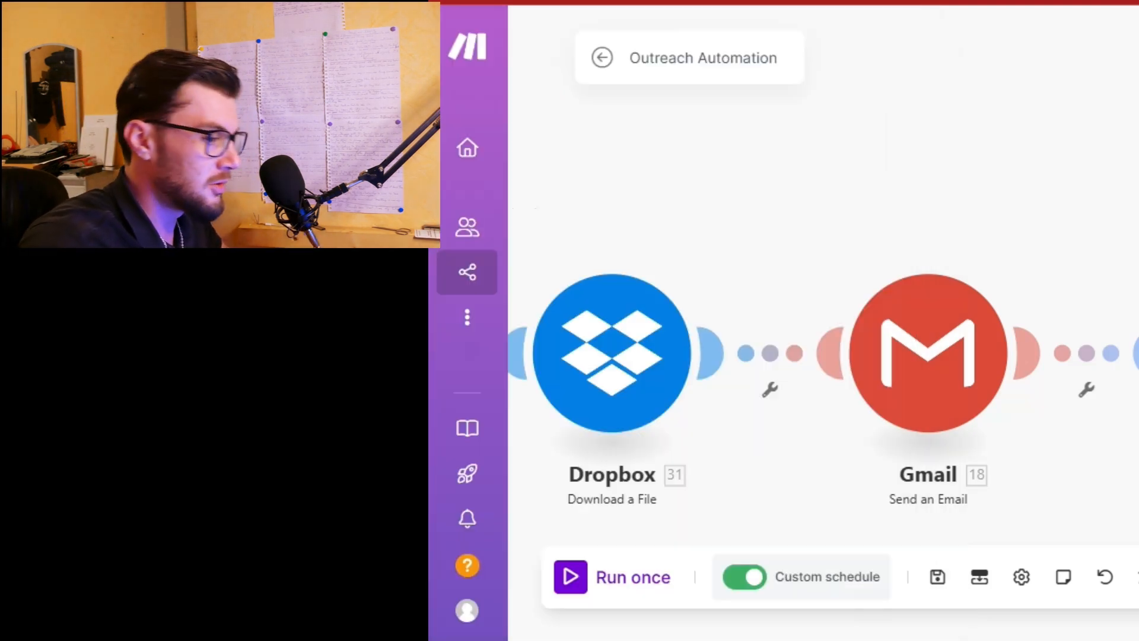